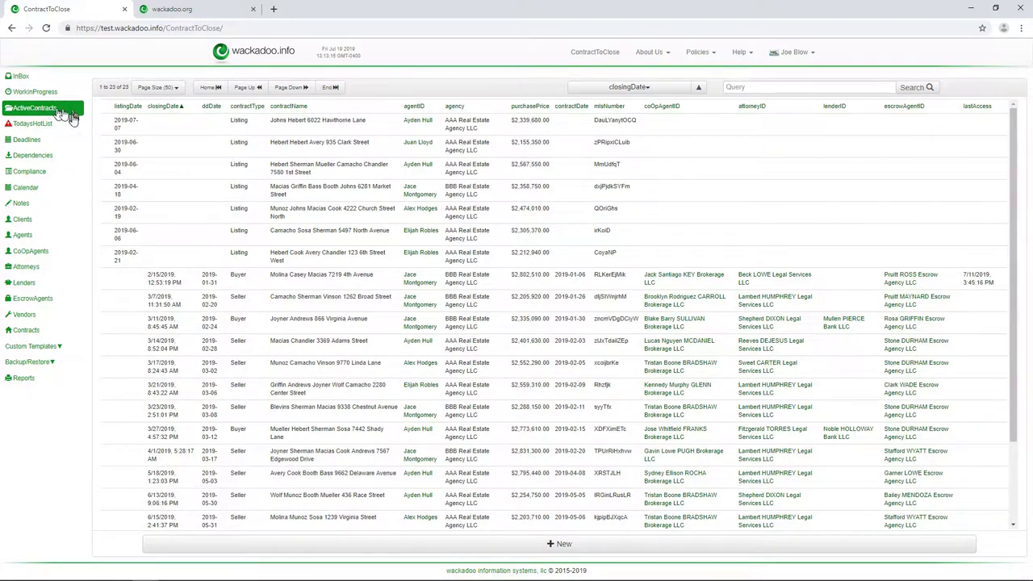
- Start a new blank contract from the New bar and go to the agent's first-name field
click(456, 545)
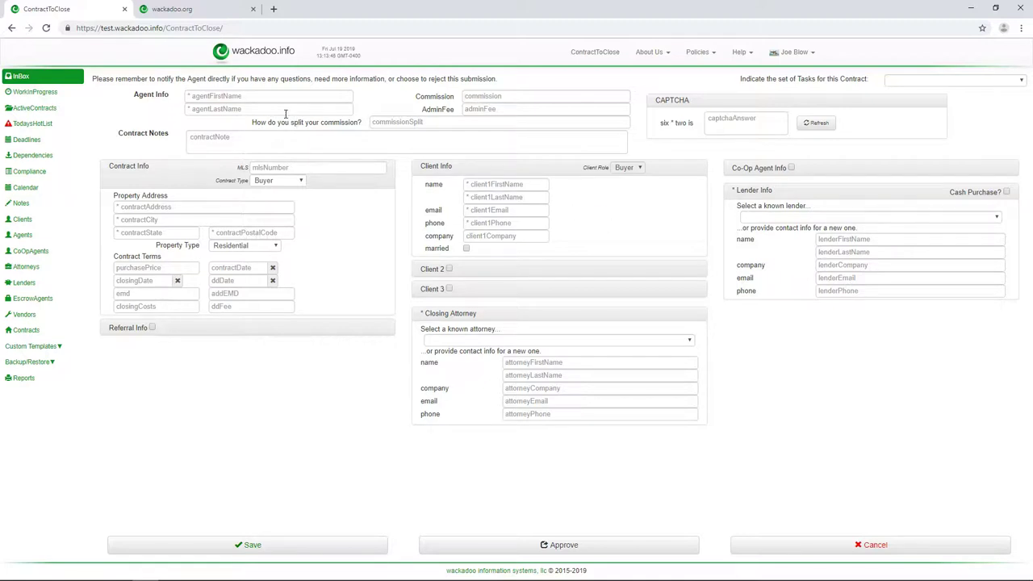
click(237, 96)
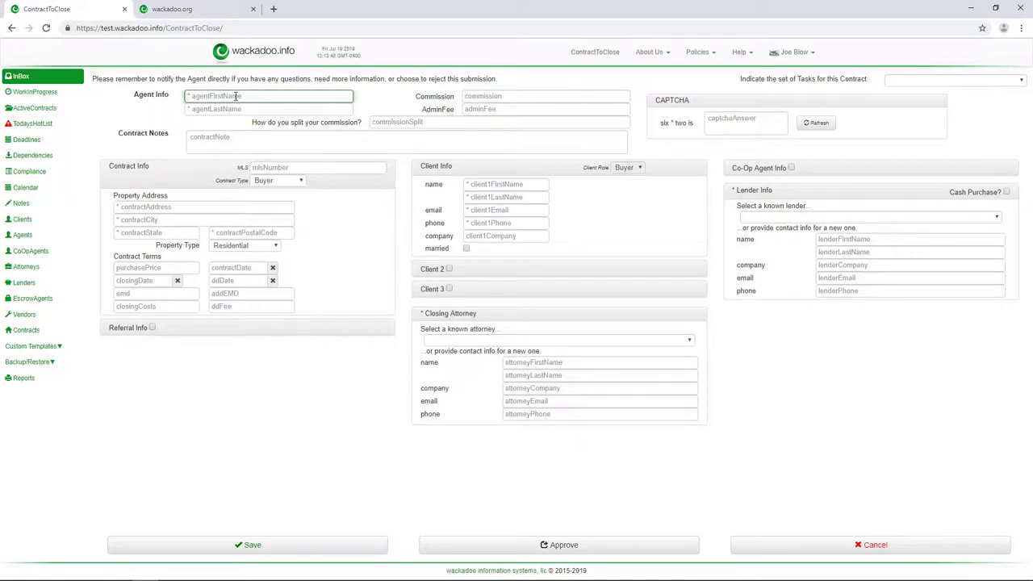
- Enter the agent's first and last name, correcting typos in the first name
text(Ja)
key(BackSpace)
key(BackSpace)
text(Ada)
key(BackSpace)
text(dam)
key(Tab)
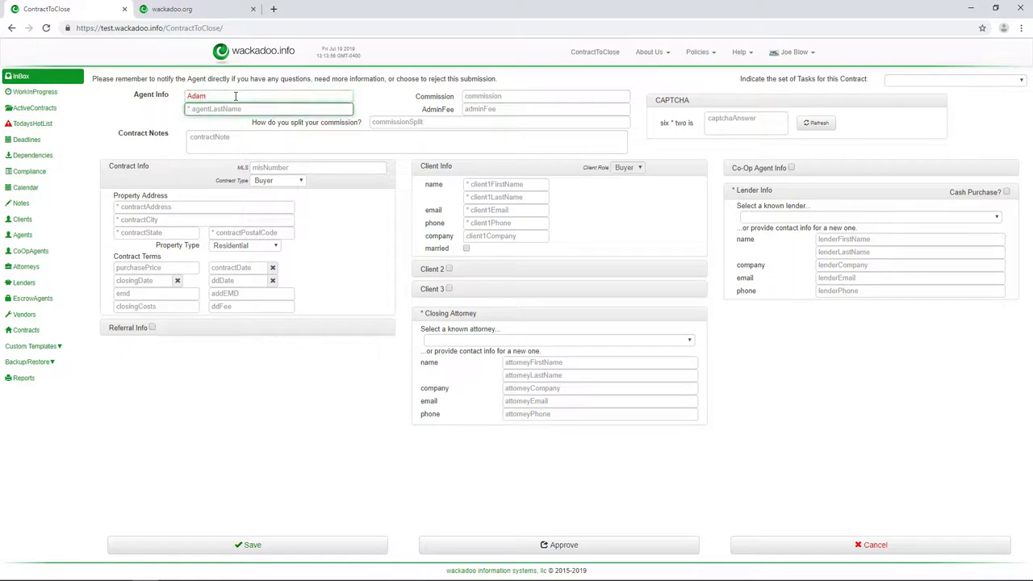
text(Agent)
- Set the commission to 3% and the admin fee to 125
click(523, 95)
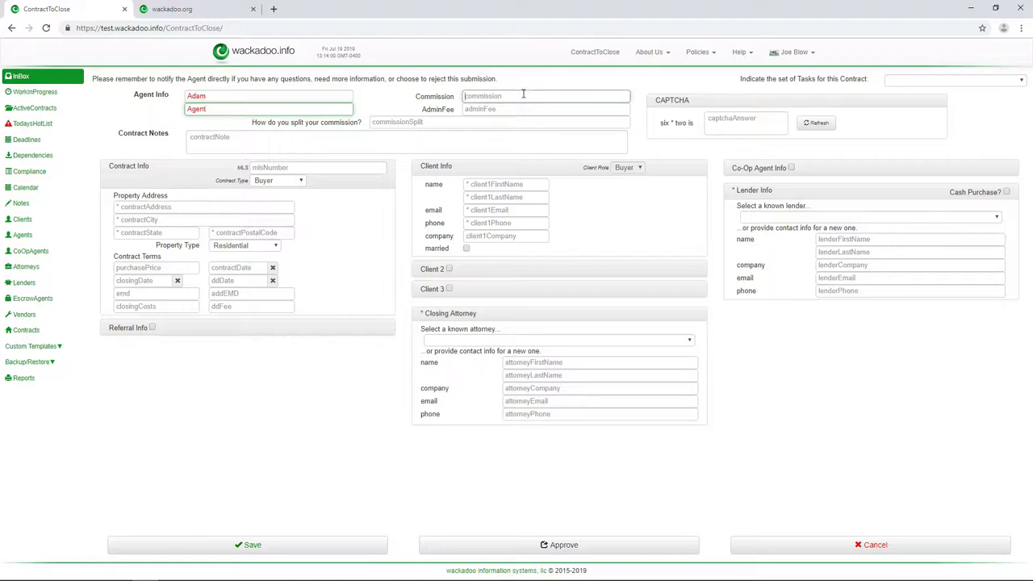
text(3)
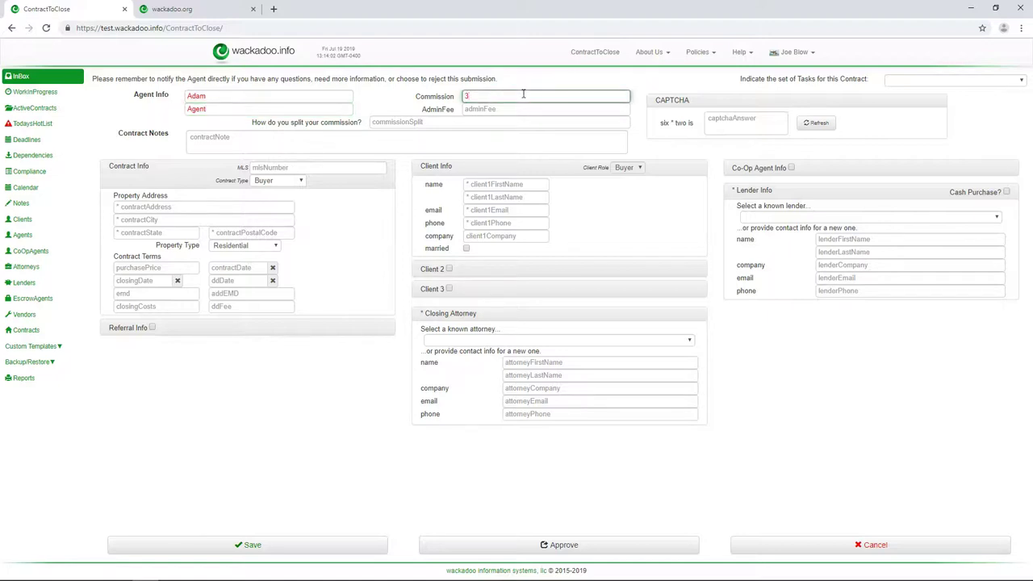
text(%)
key(Tab)
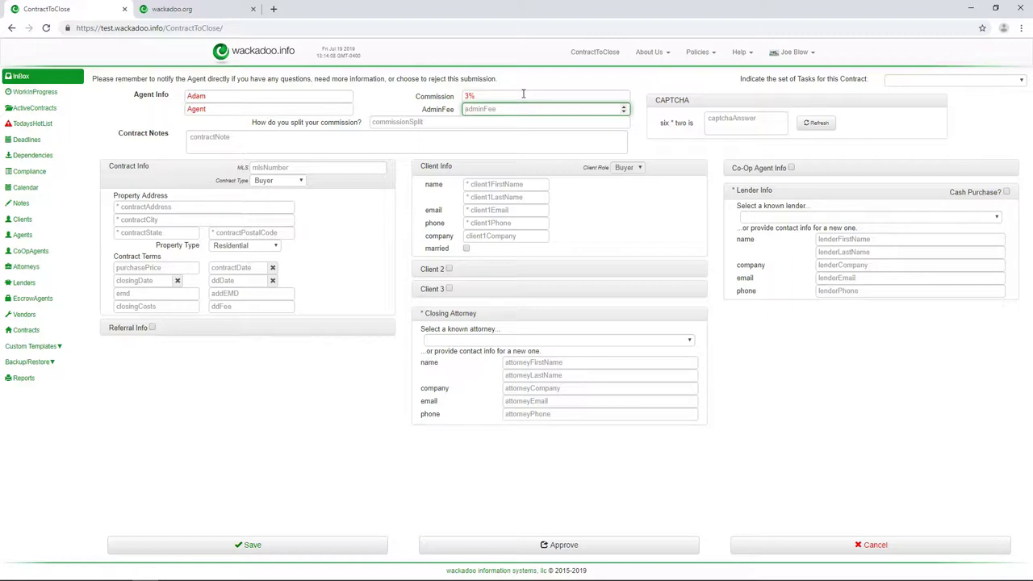
text(125)
- Answer the CAPTCHA with 12 and add the contract note 'First time agent'
click(742, 125)
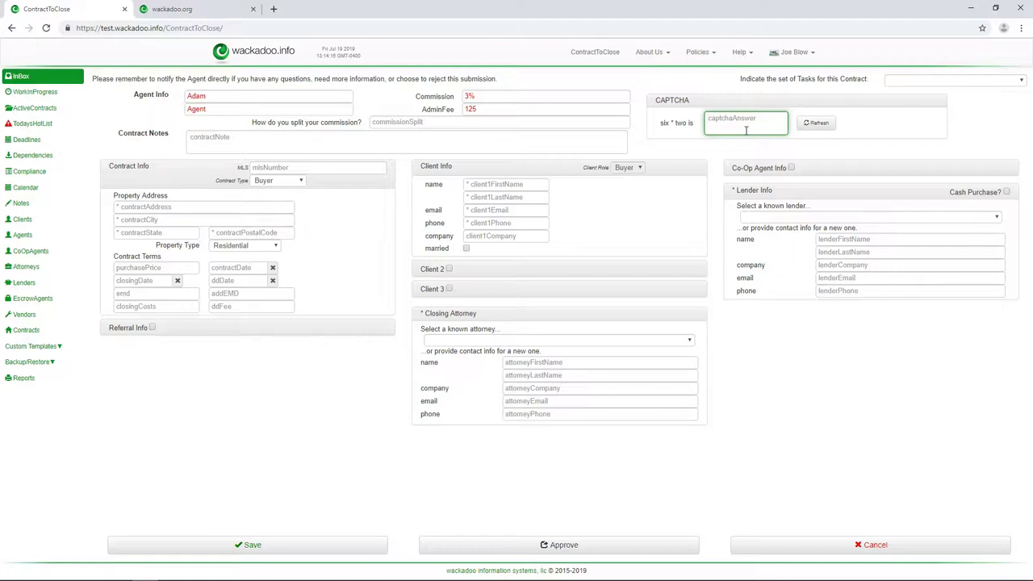
text(21)
key(BackSpace)
key(BackSpace)
text(12)
click(280, 140)
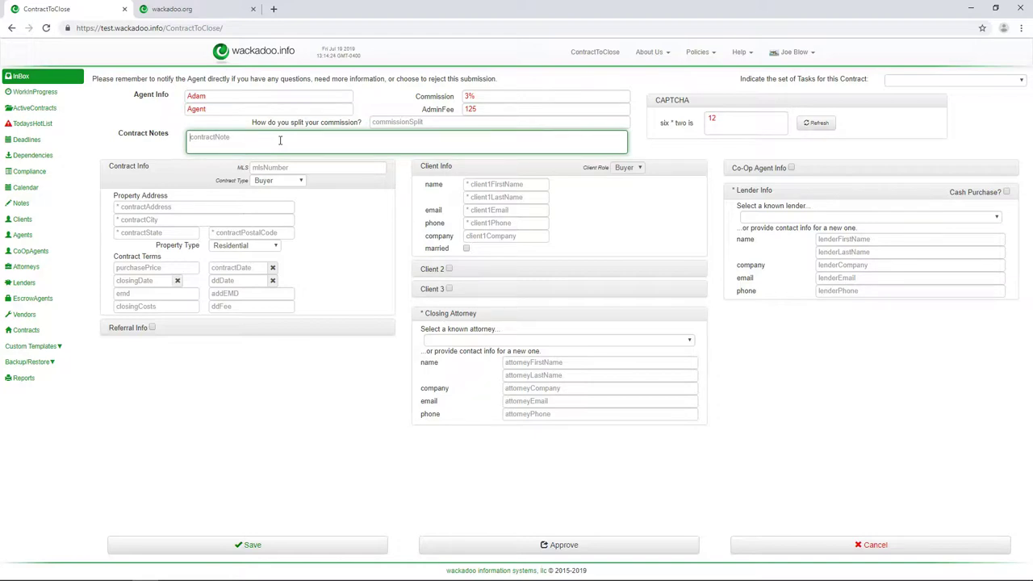
text(First time agent...)
- Enter MLS number 123asdf12q34
click(265, 169)
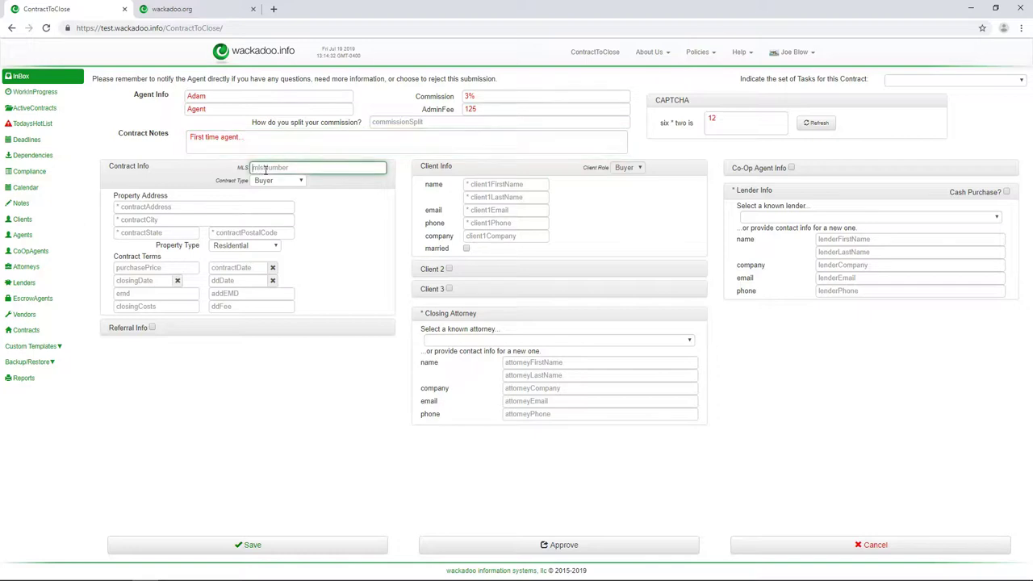
text(123asdf12q34)
key(Tab)
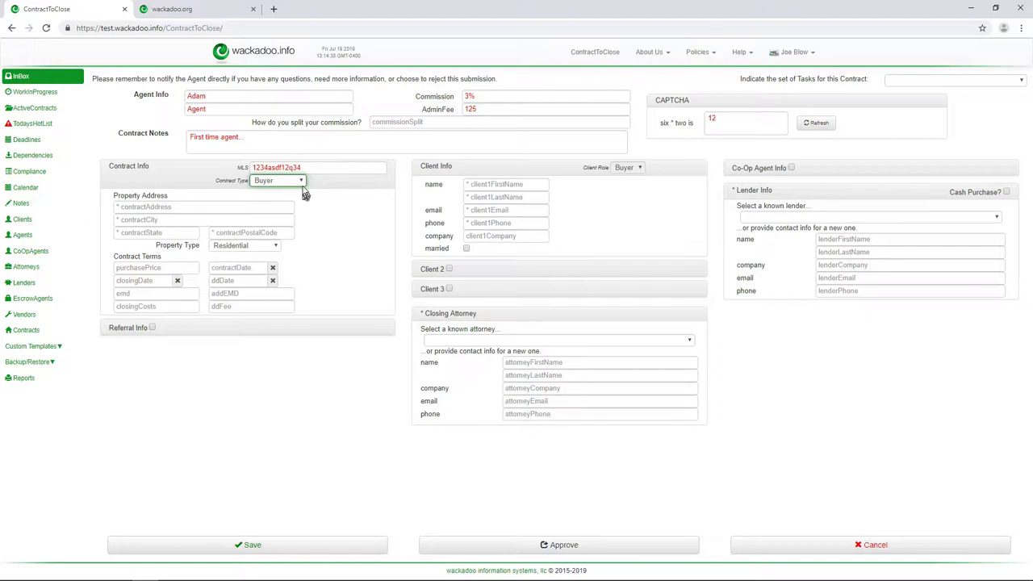
- Try the Seller and Listing contract types, then set the contract type back to Buyer
click(301, 186)
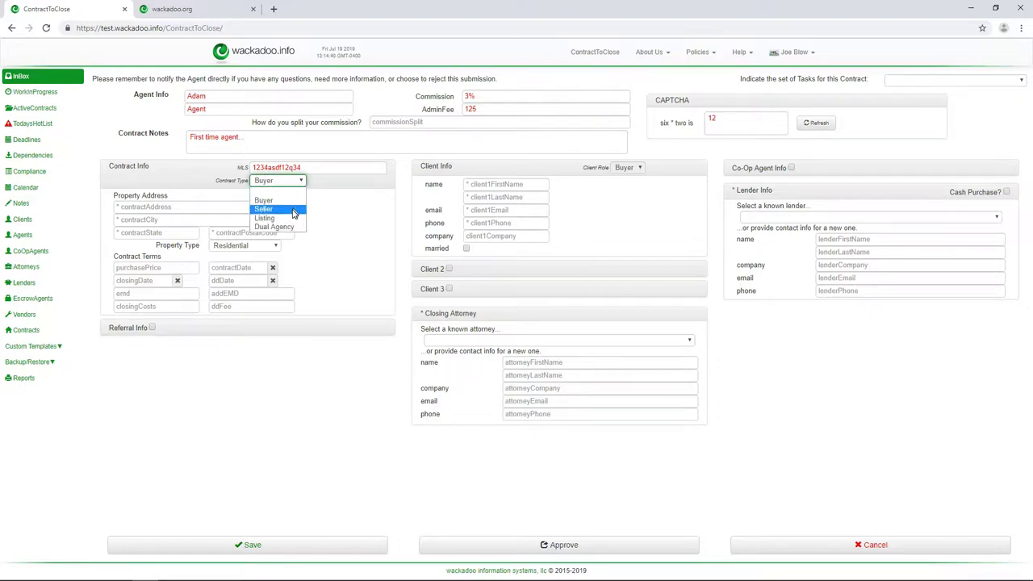
click(295, 208)
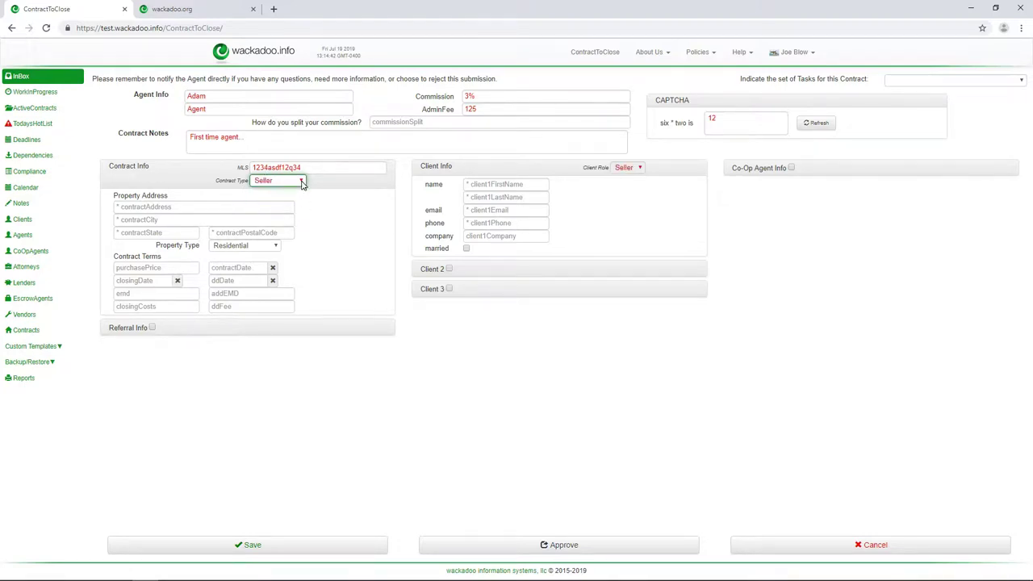
click(301, 187)
click(279, 218)
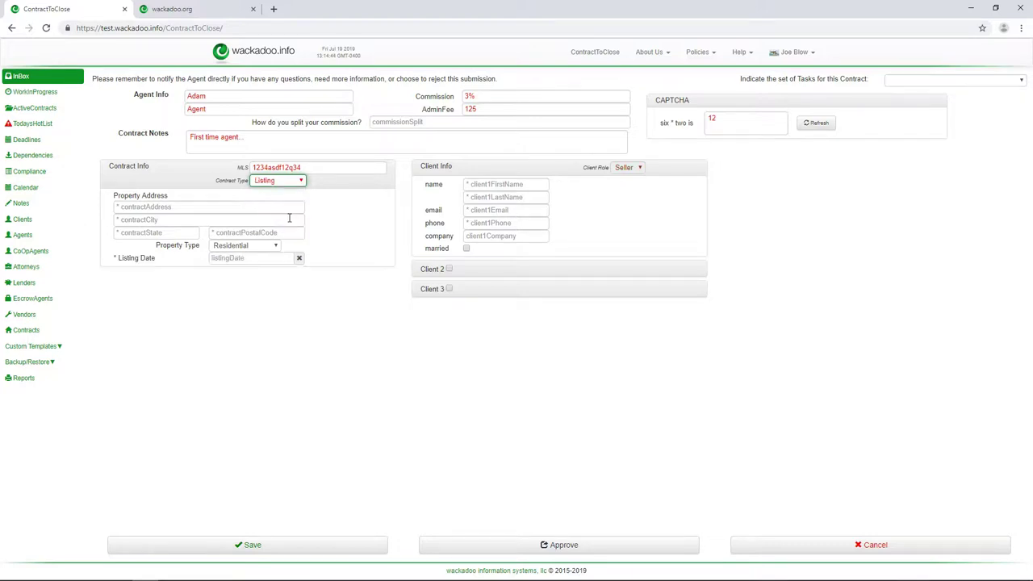
click(300, 183)
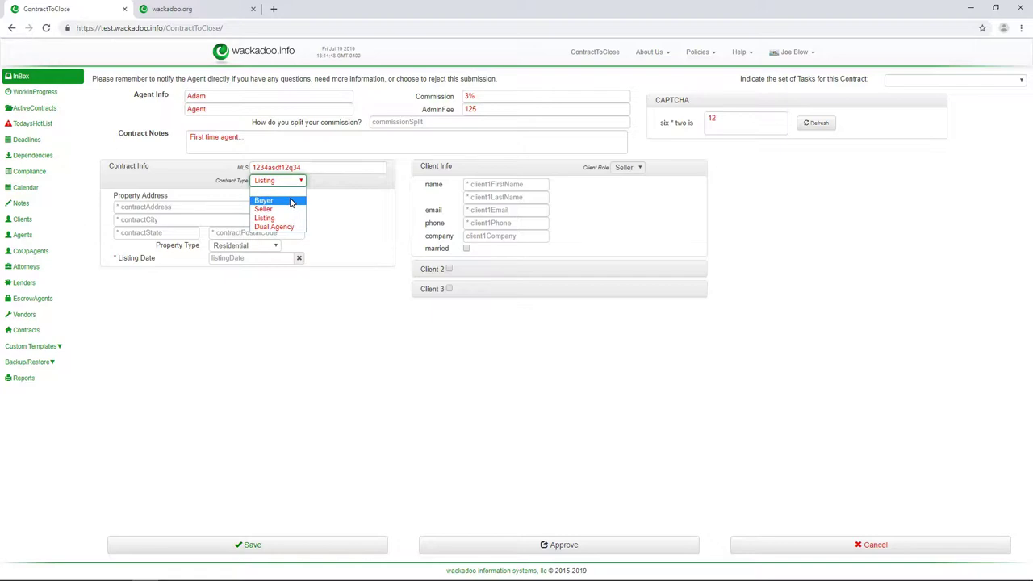
click(291, 201)
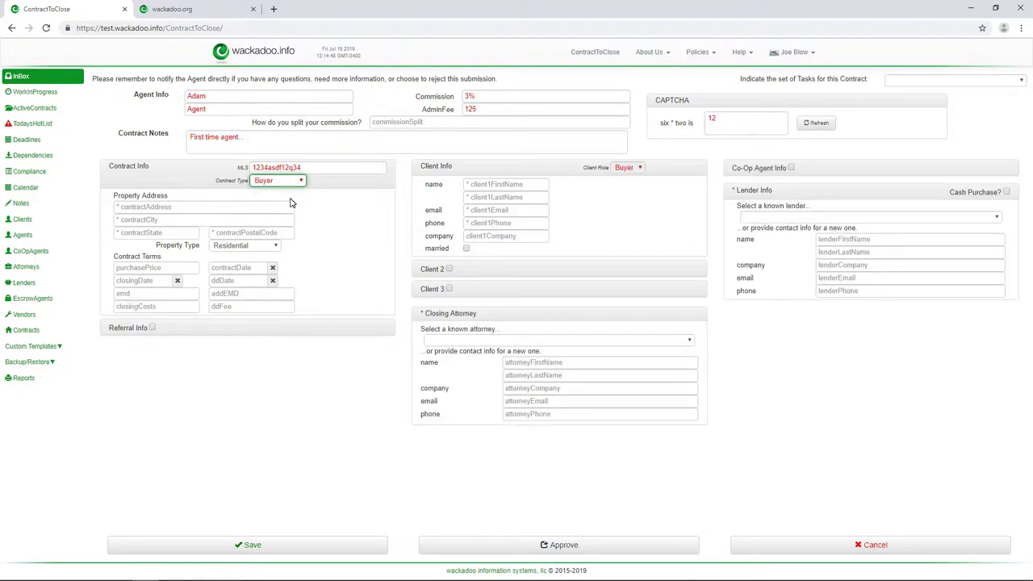
click(222, 207)
- Enter the property's street address, city, state and postal code
text(123 )
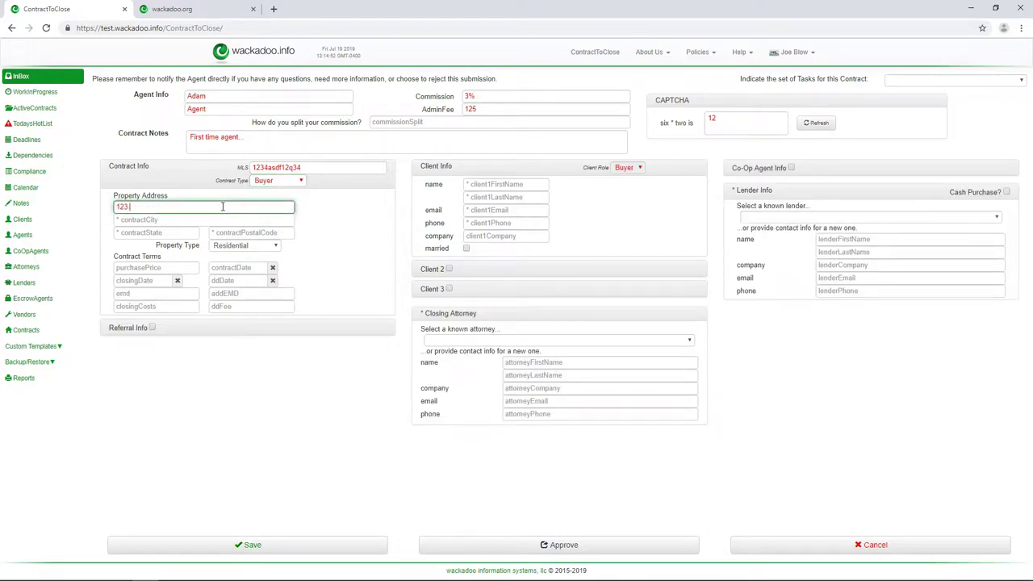
text(4th St)
key(Tab)
text(Five Corners)
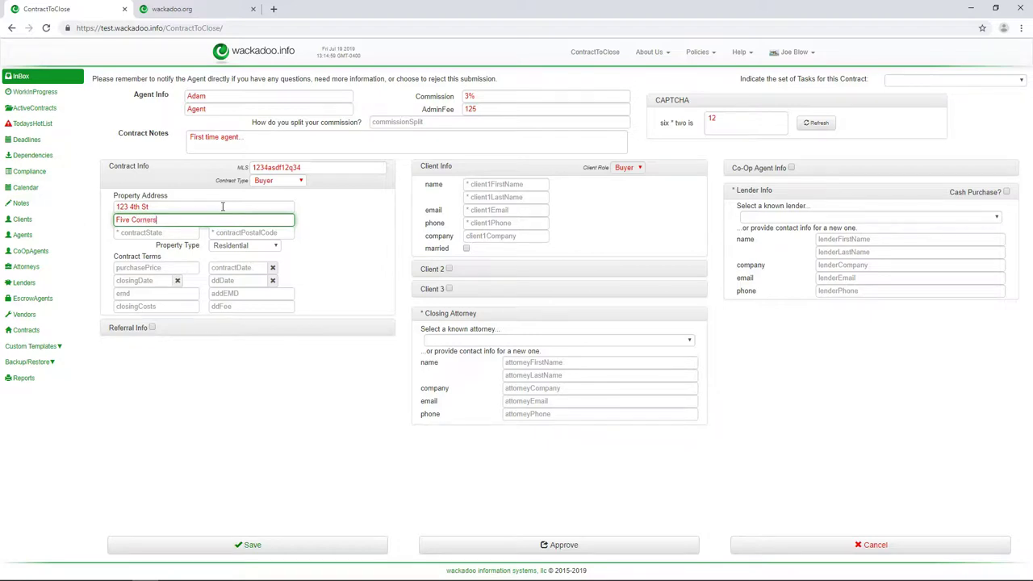
key(Tab)
text(ST)
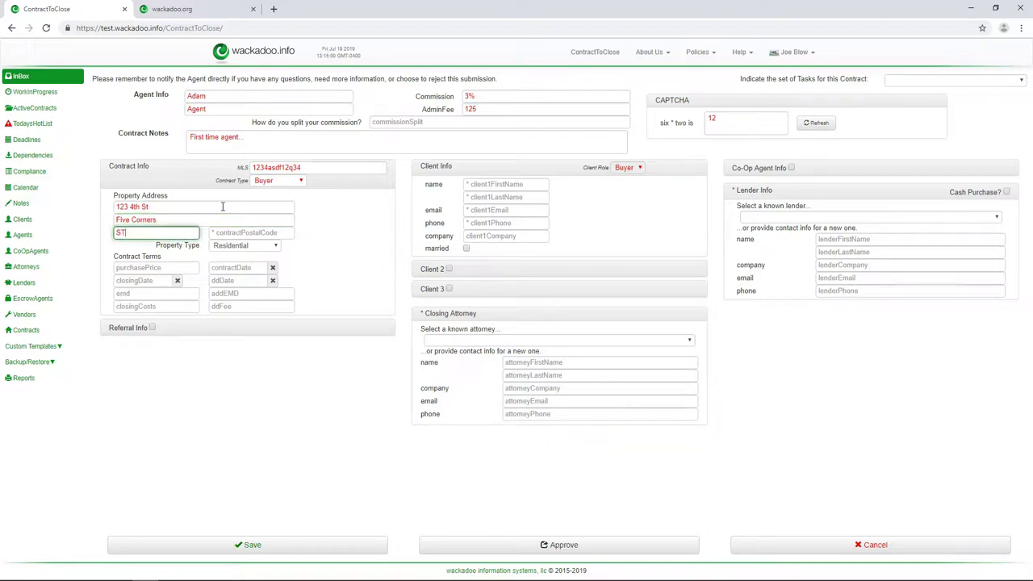
key(Tab)
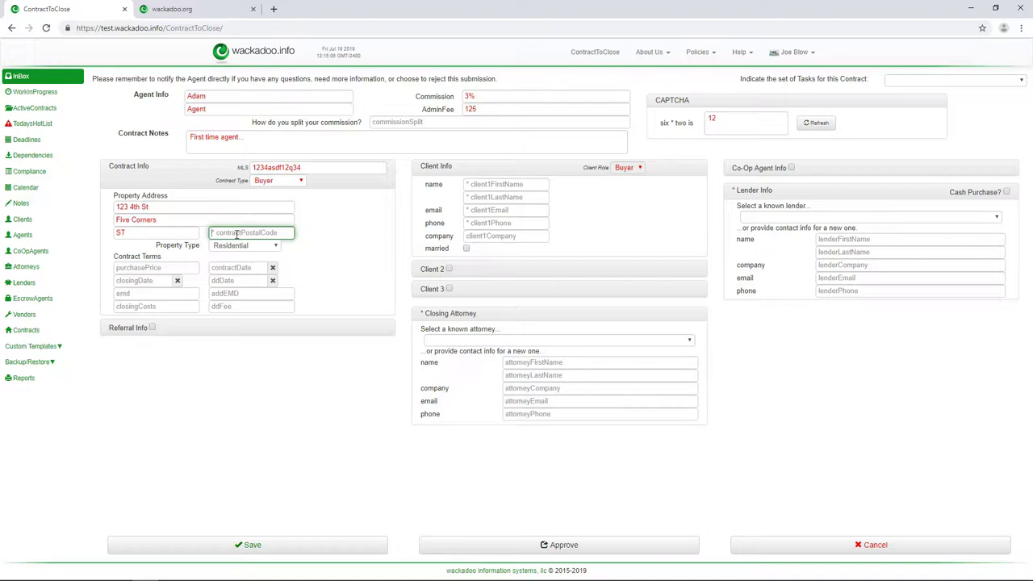
text(12345)
- Try New Construction and Land Only property types, then settle on Residential
key(Tab)
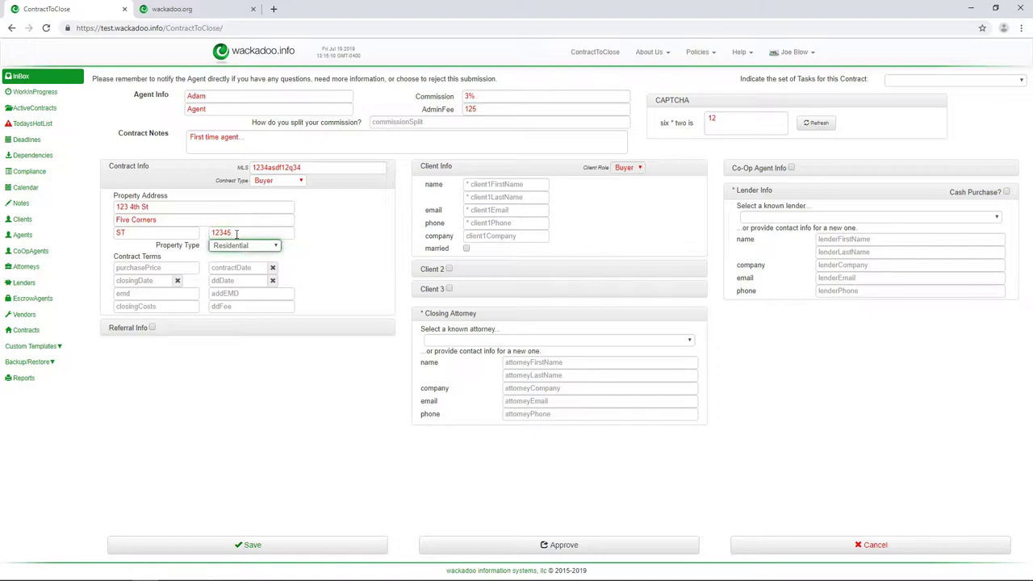
click(277, 246)
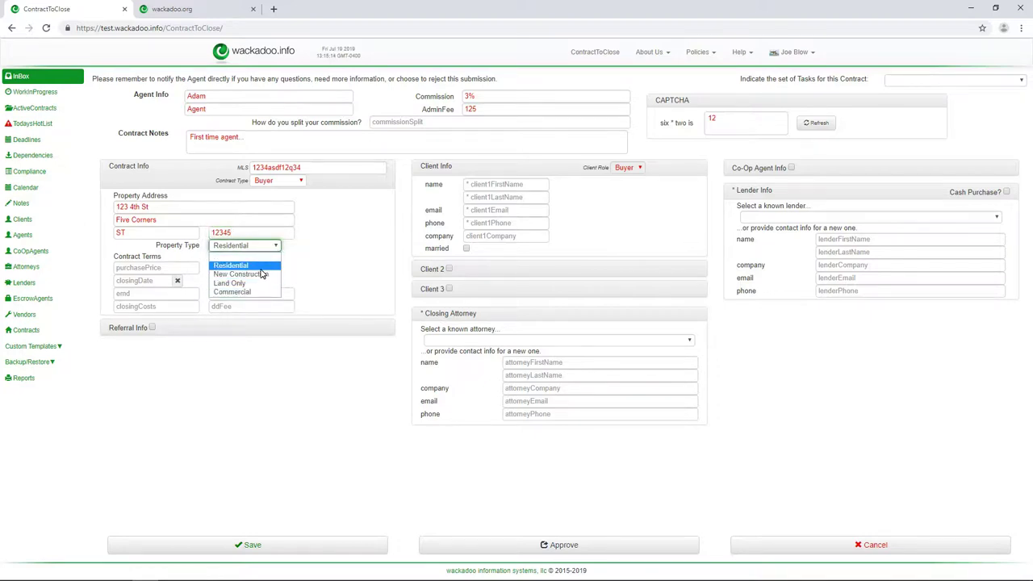
click(261, 274)
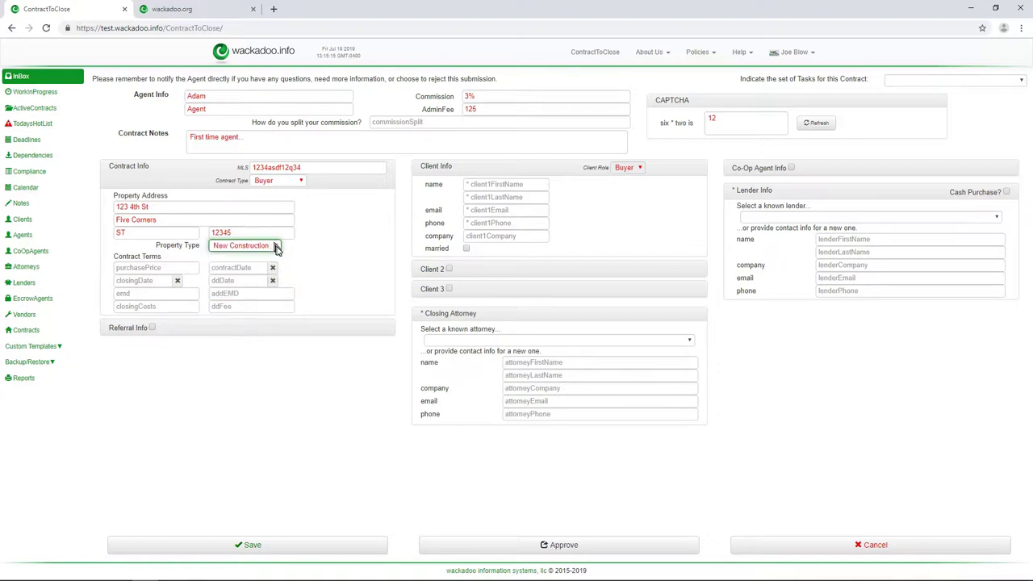
click(275, 247)
click(258, 283)
click(275, 245)
click(253, 265)
click(163, 267)
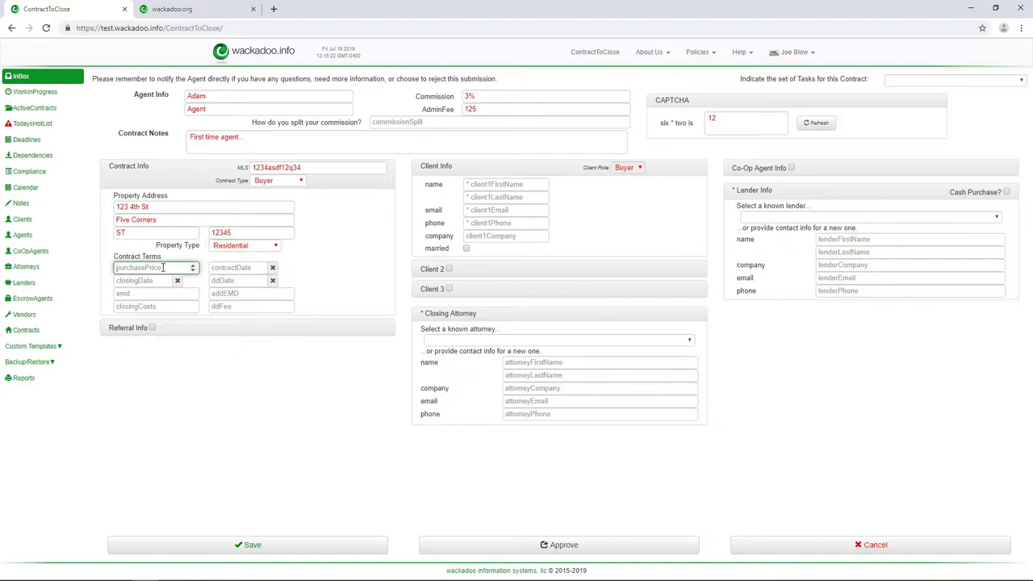
- Set price 100000, contract date Jul 19, closing Sep 20 and due diligence Aug 23, 2019
text(100000)
key(Tab)
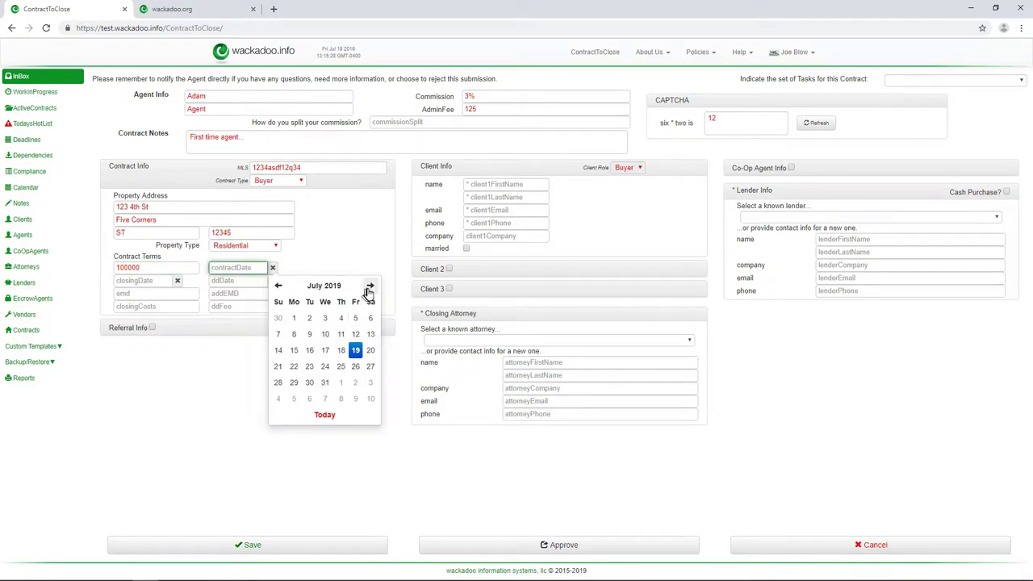
click(355, 351)
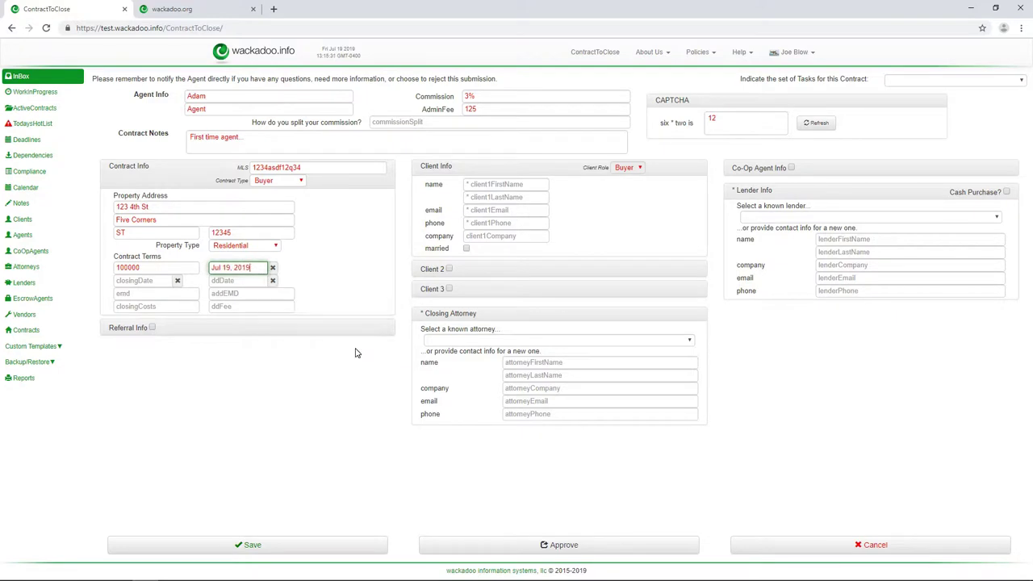
click(136, 281)
click(274, 299)
click(274, 299)
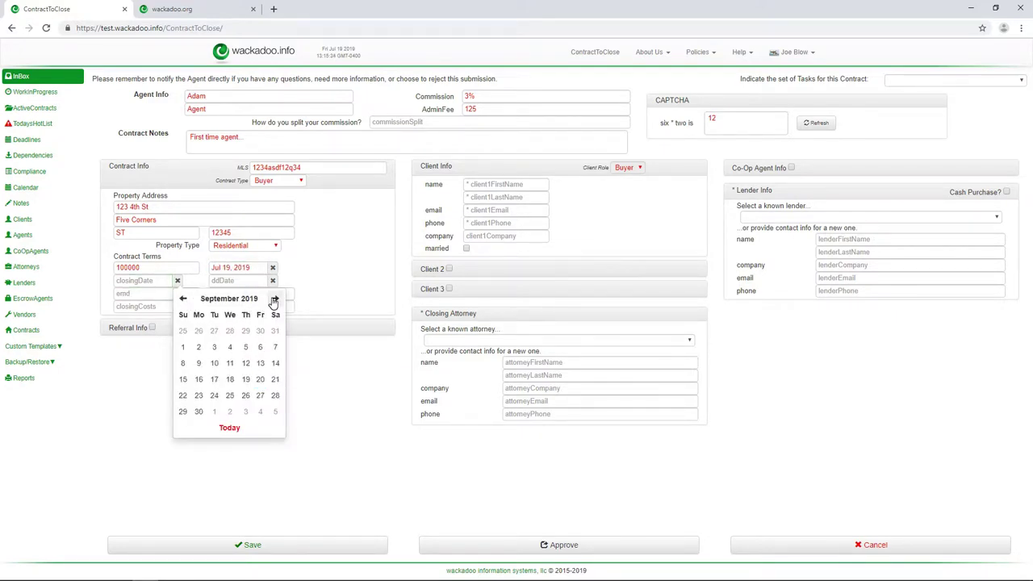
click(260, 381)
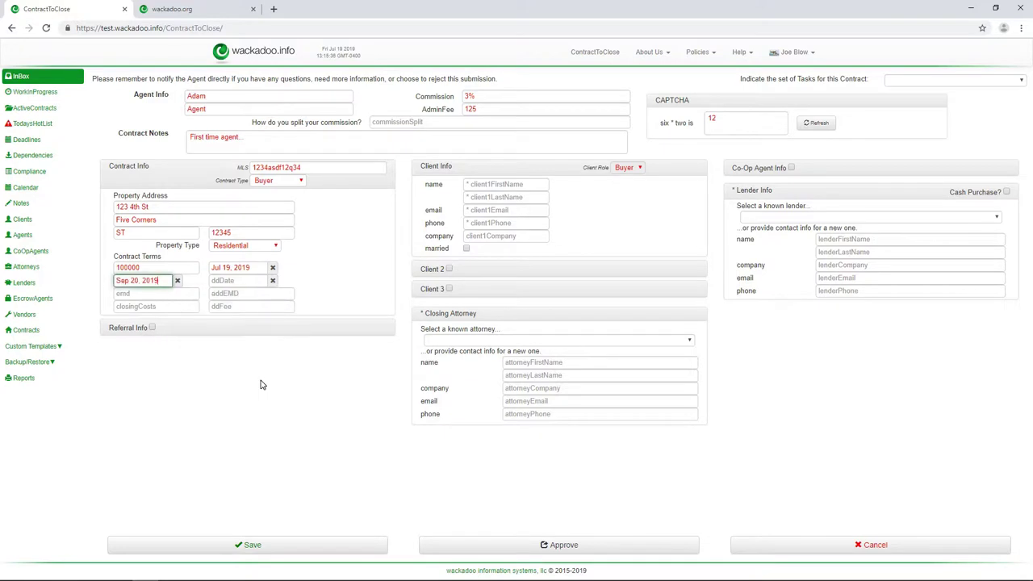
click(256, 280)
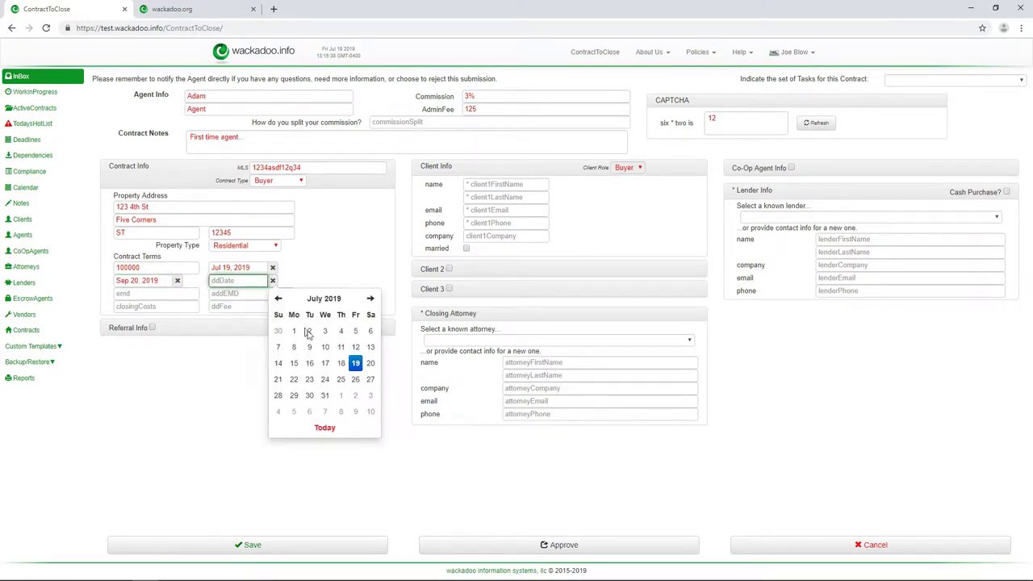
click(372, 300)
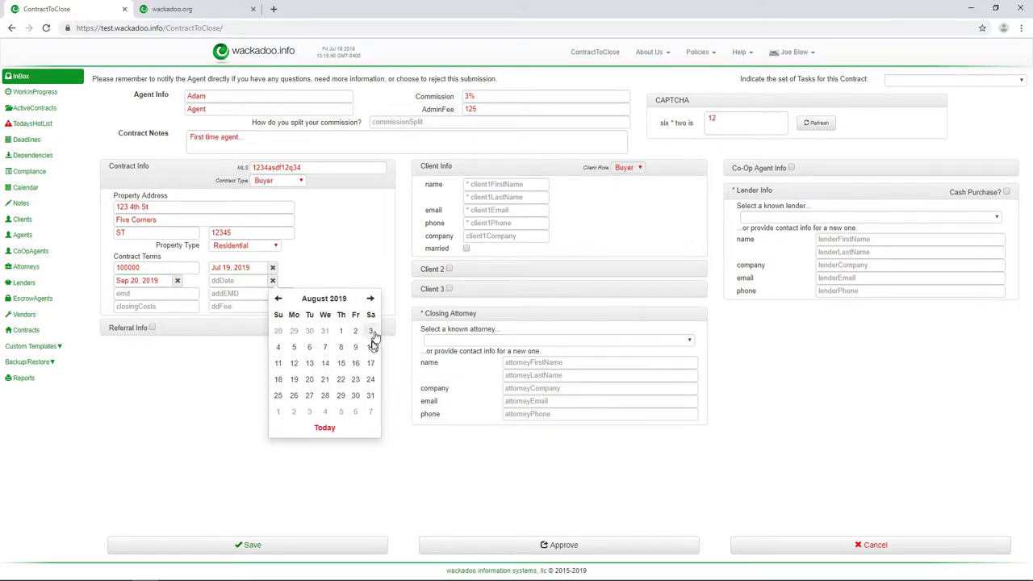
click(355, 380)
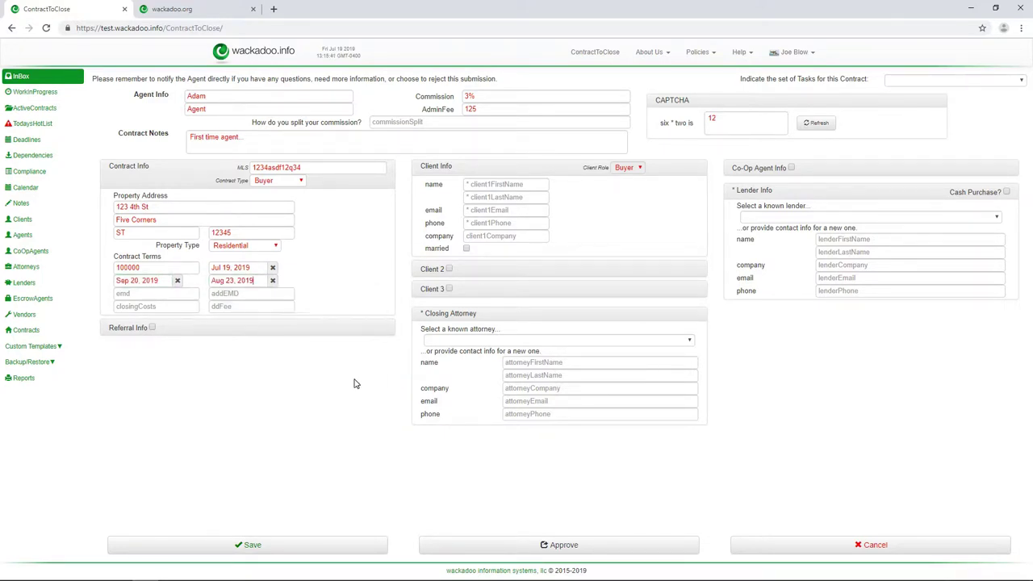
- Enter EMD 123, closing costs 5000 and due-diligence fee 2000
click(155, 293)
text(123)
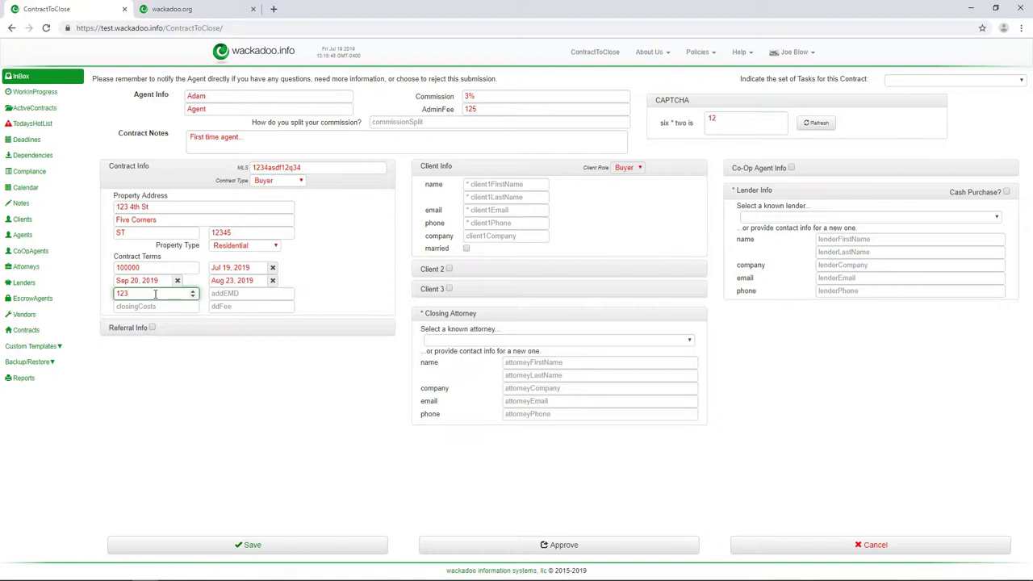
key(Tab)
key(Tab)
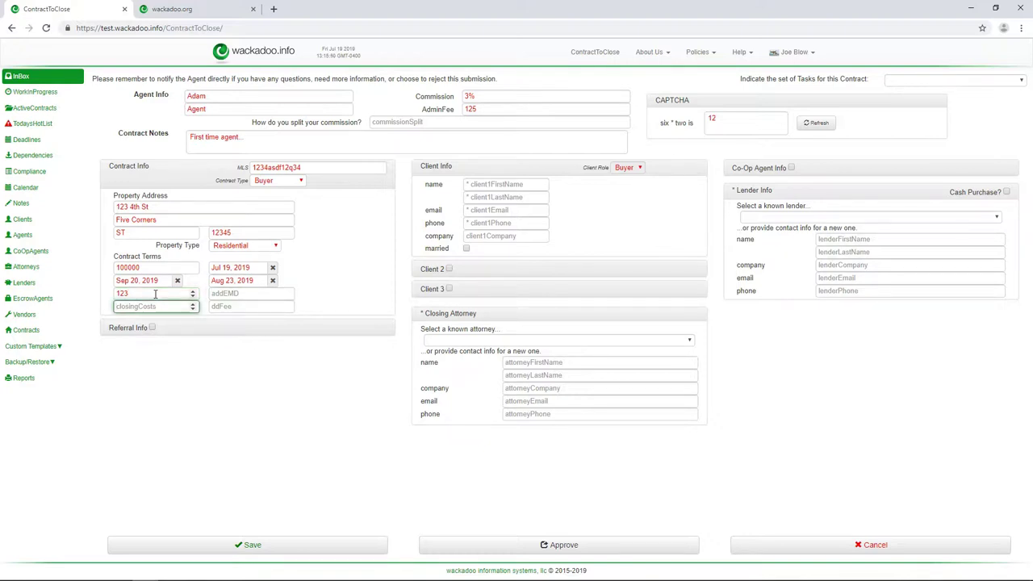
text(5000)
key(Tab)
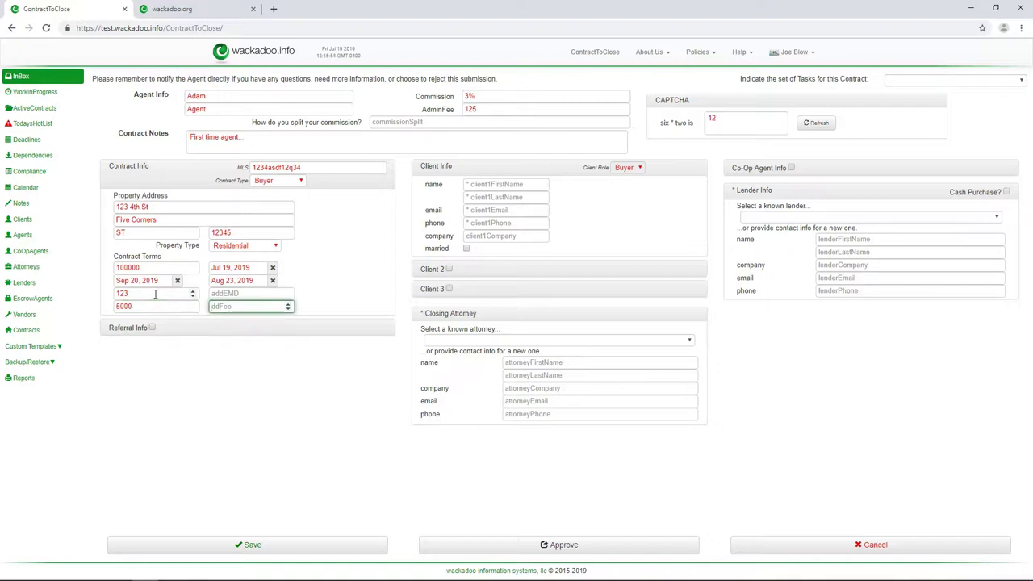
text(2000)
key(Tab)
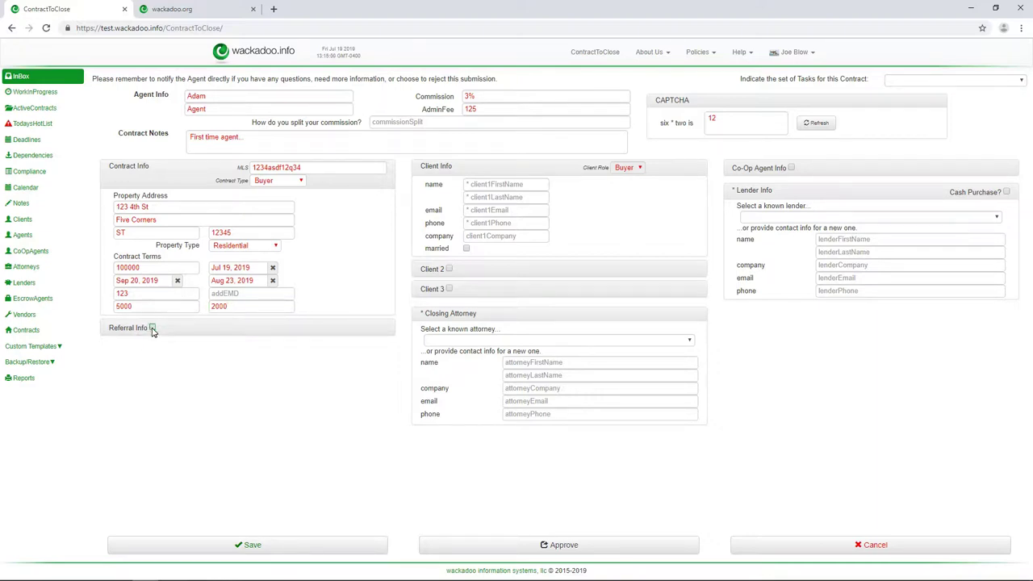
- Enable Referral Info, visit its name and company fields, then turn it off again
click(152, 328)
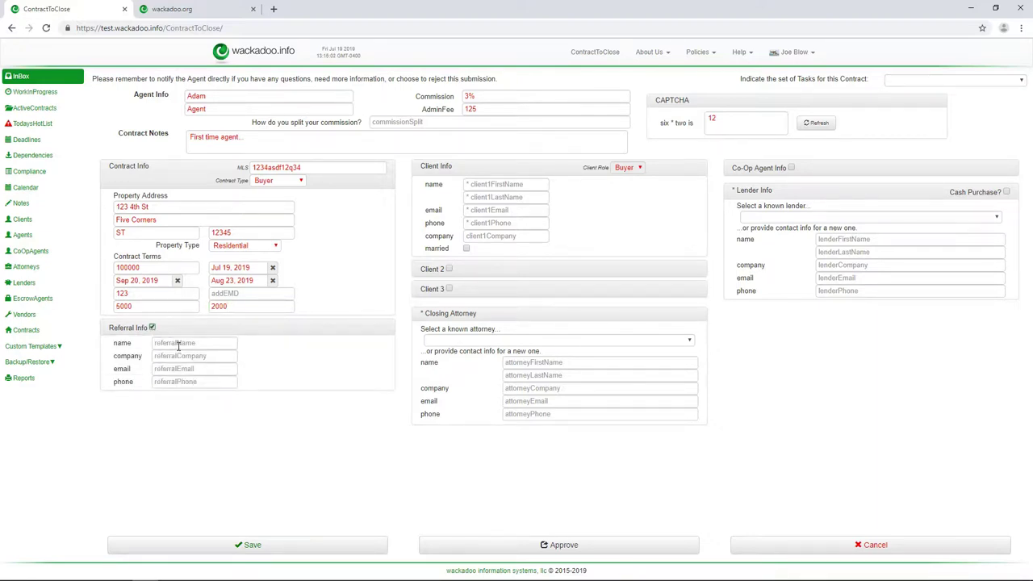
click(178, 343)
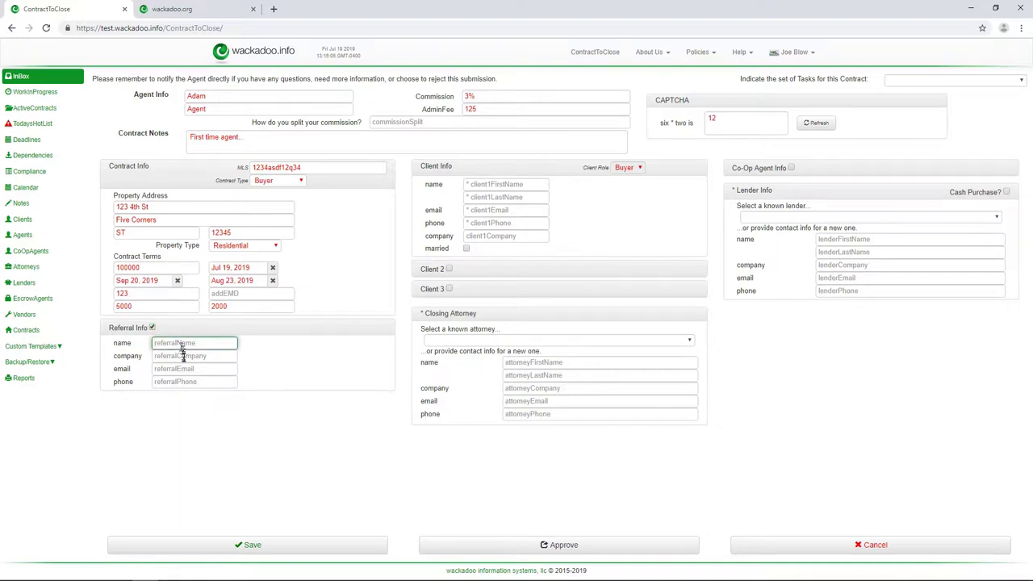
click(182, 356)
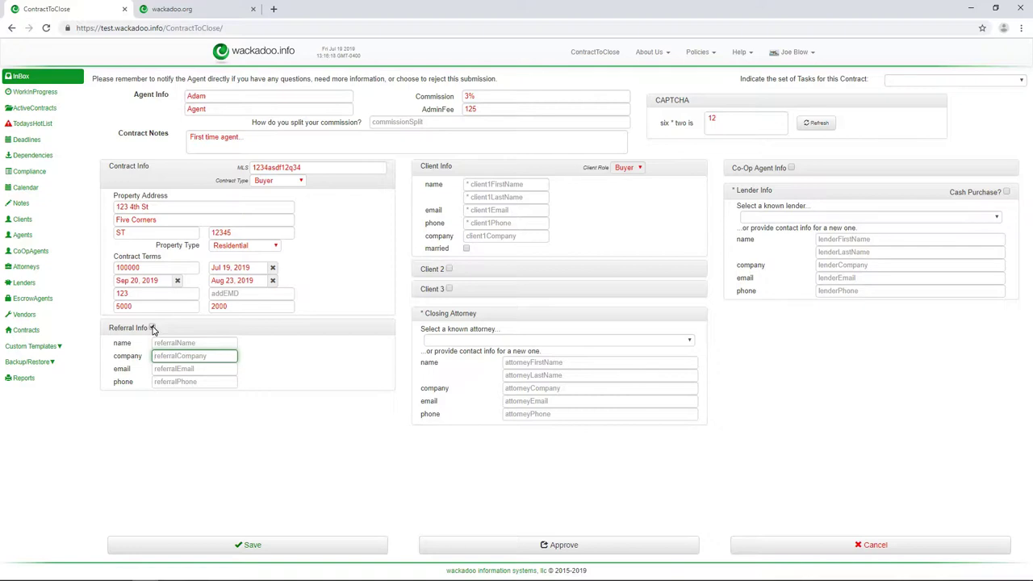
click(153, 329)
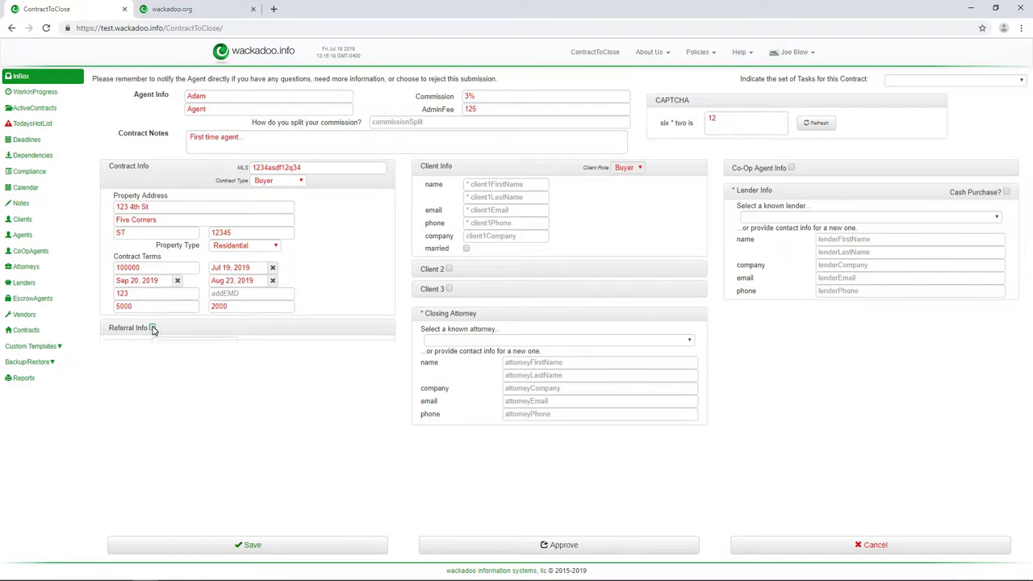
- Fill in the buyer client's first and last name, email and phone, leave company blank, and mark married
click(483, 184)
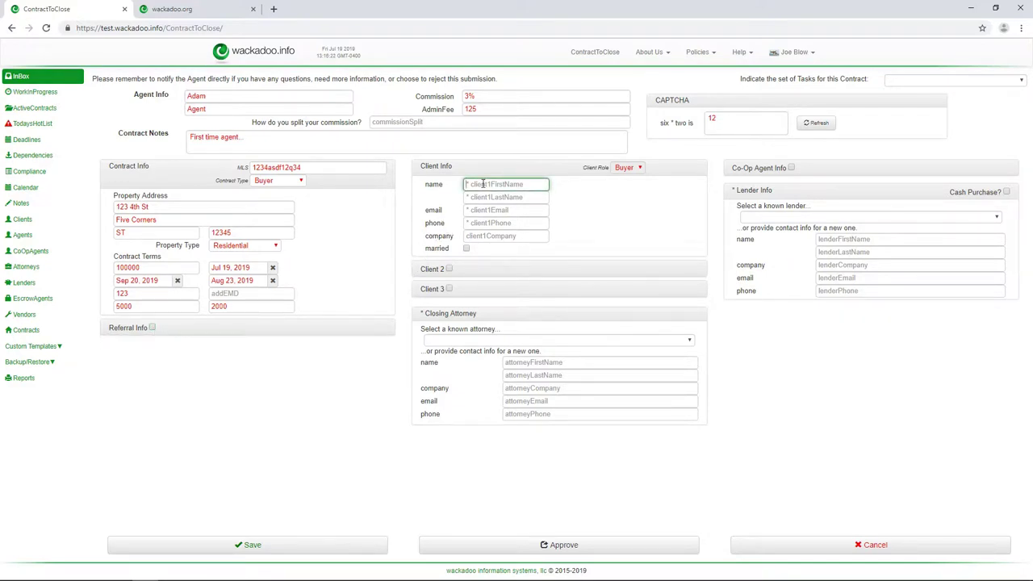
text(Bobby)
key(Tab)
text(Bu)
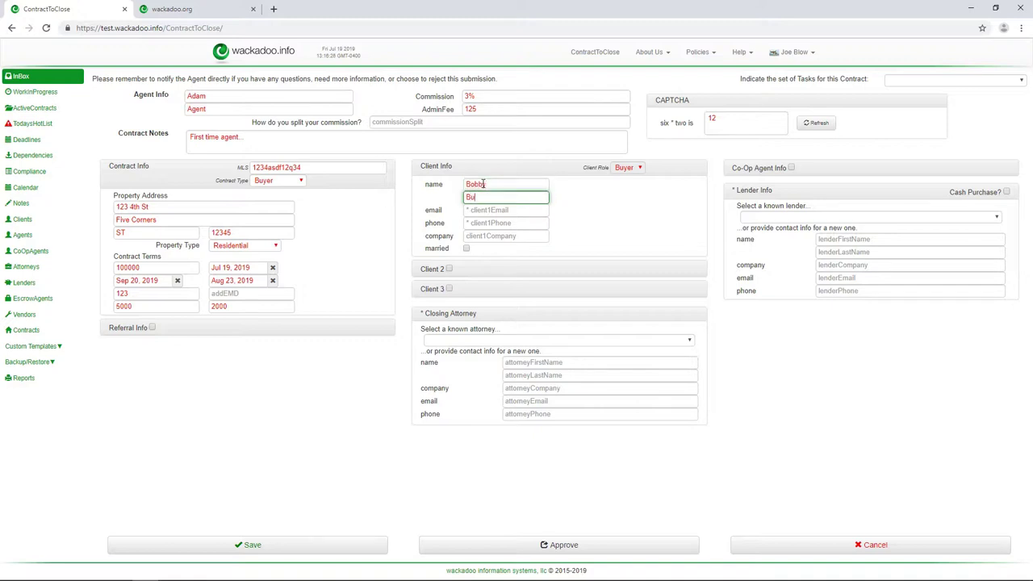
key(Tab)
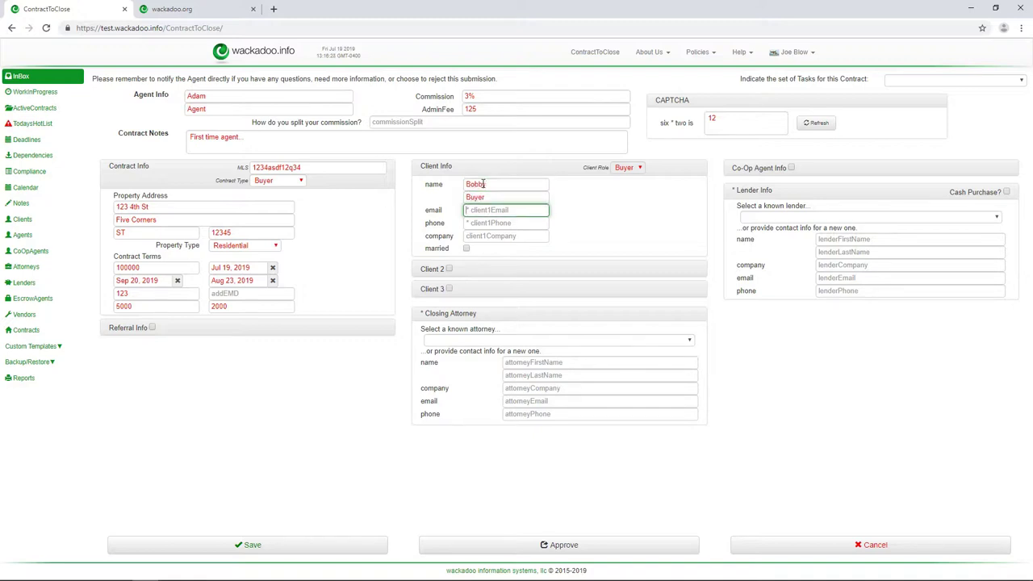
text(b)
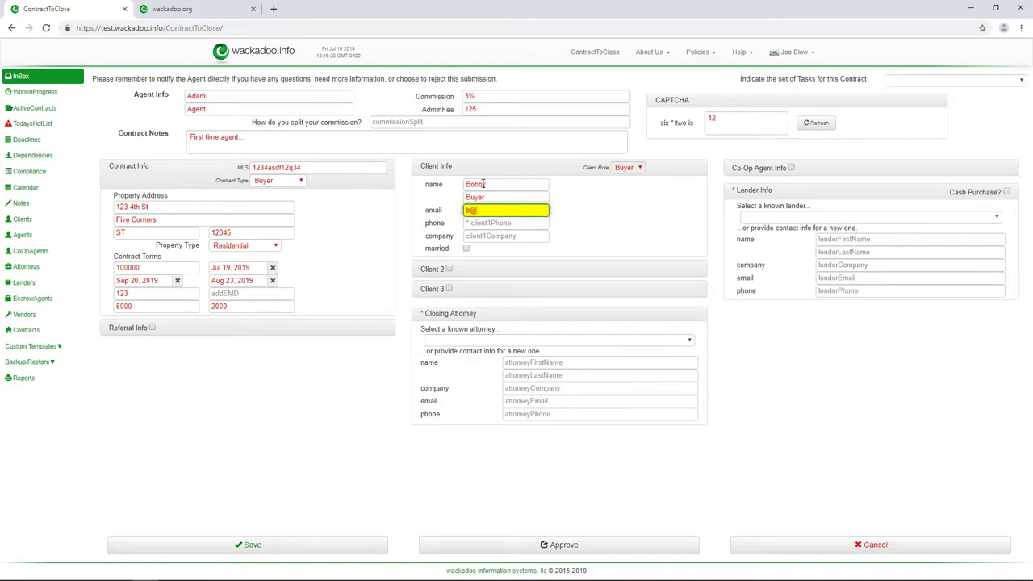
text(@b.fake)
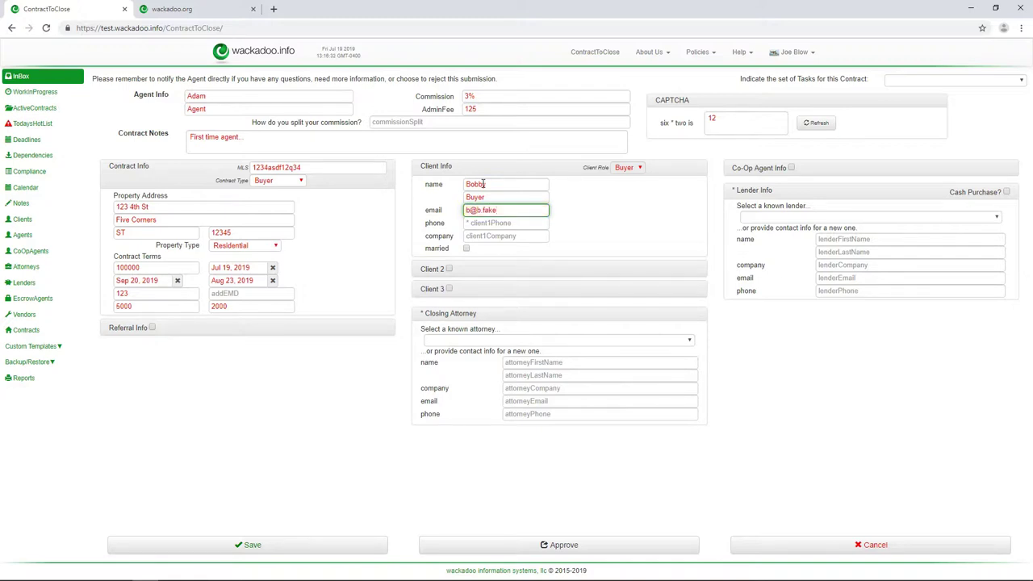
key(Tab)
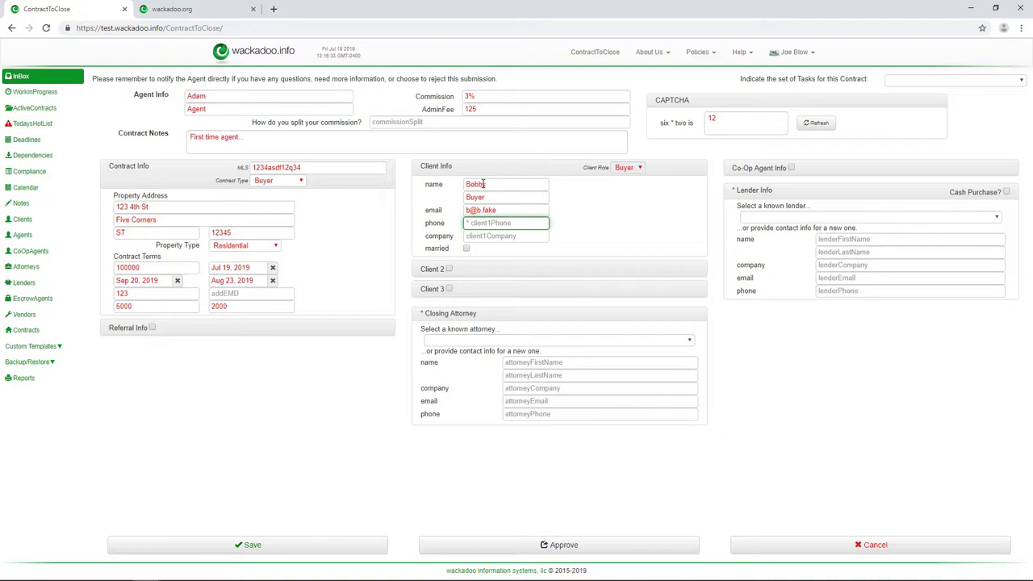
text(555 123 1234)
key(Tab)
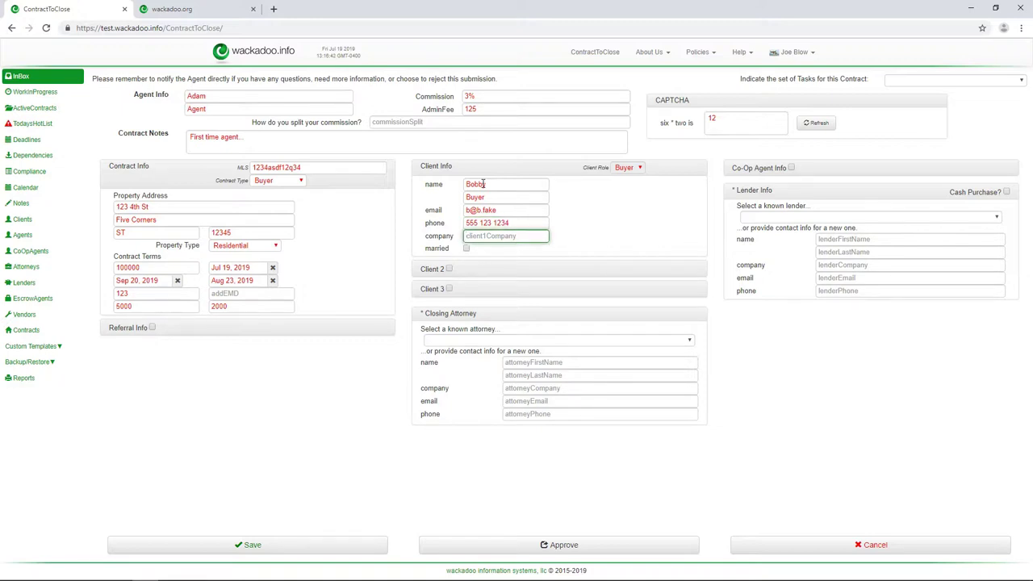
text(Fake Compa)
key(ctrl+a)
key(BackSpace)
click(466, 249)
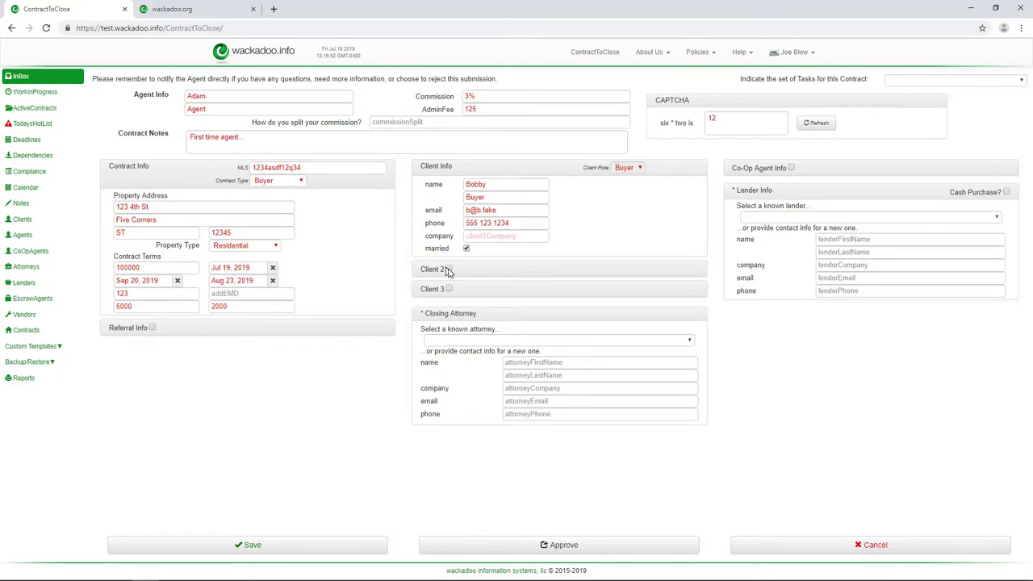
- Add a second client, toggle copying client 1's details on and off, and unmark client 1 as married
click(448, 270)
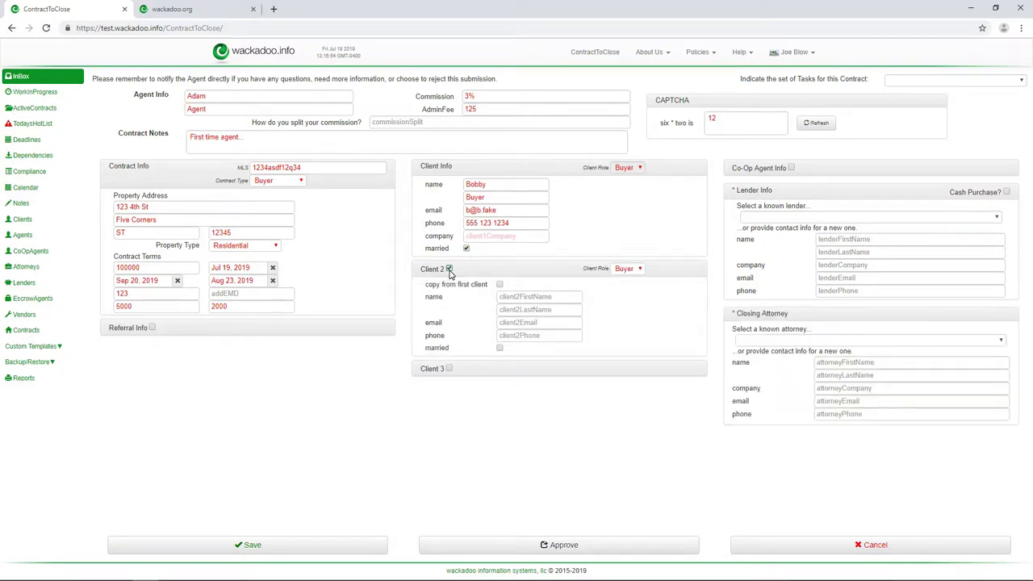
click(499, 285)
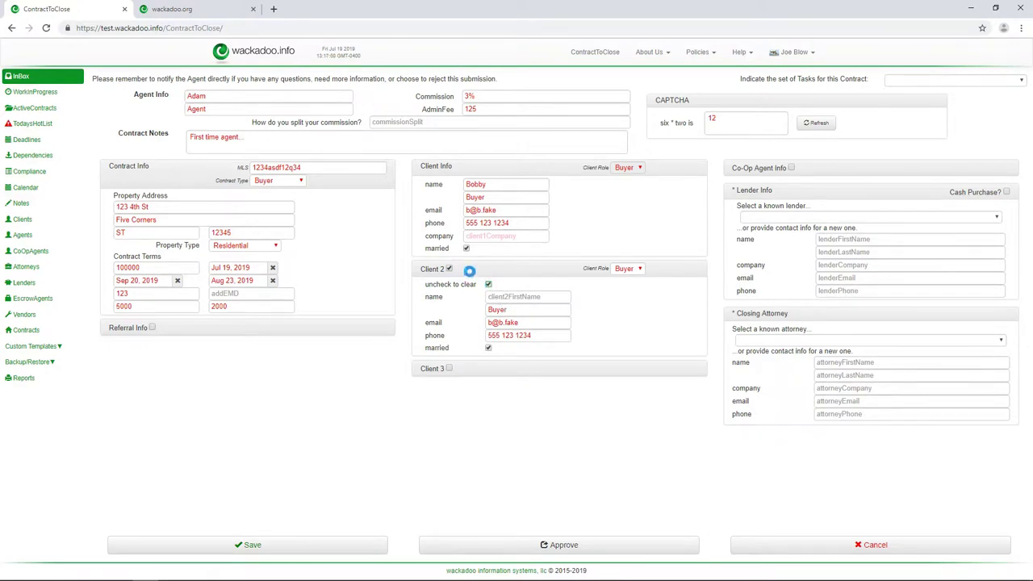
click(488, 285)
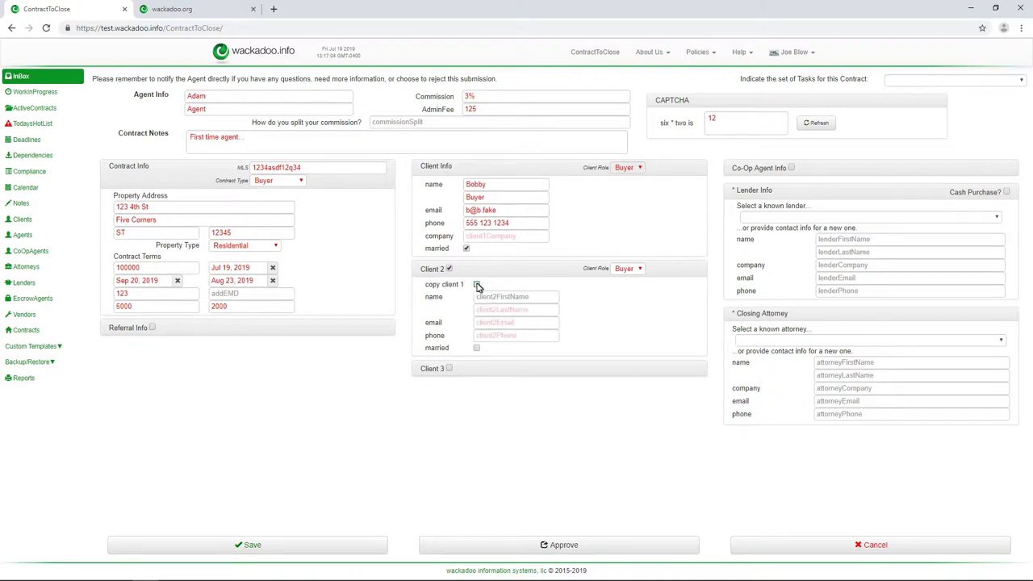
click(477, 284)
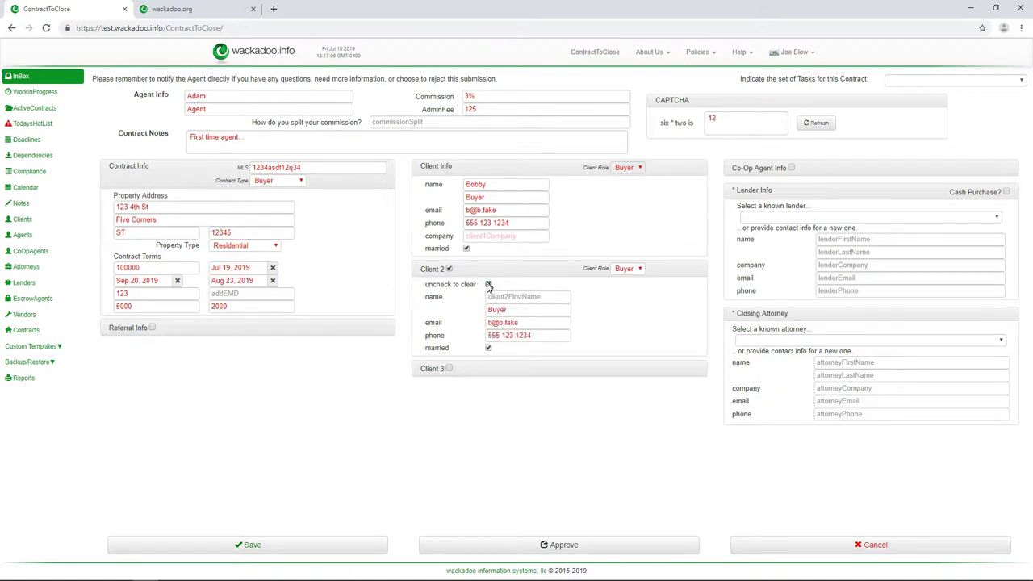
click(488, 286)
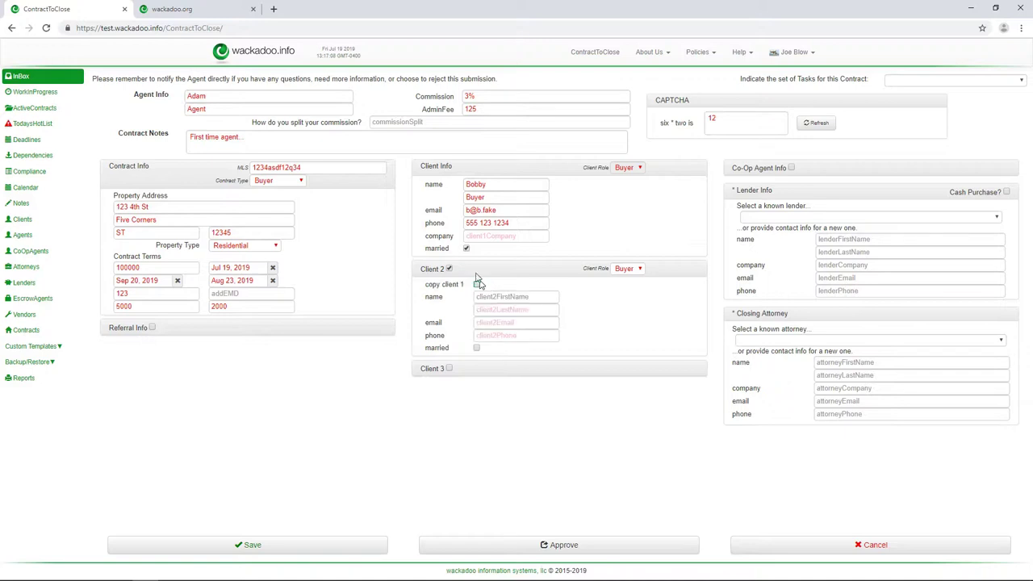
click(465, 249)
click(476, 285)
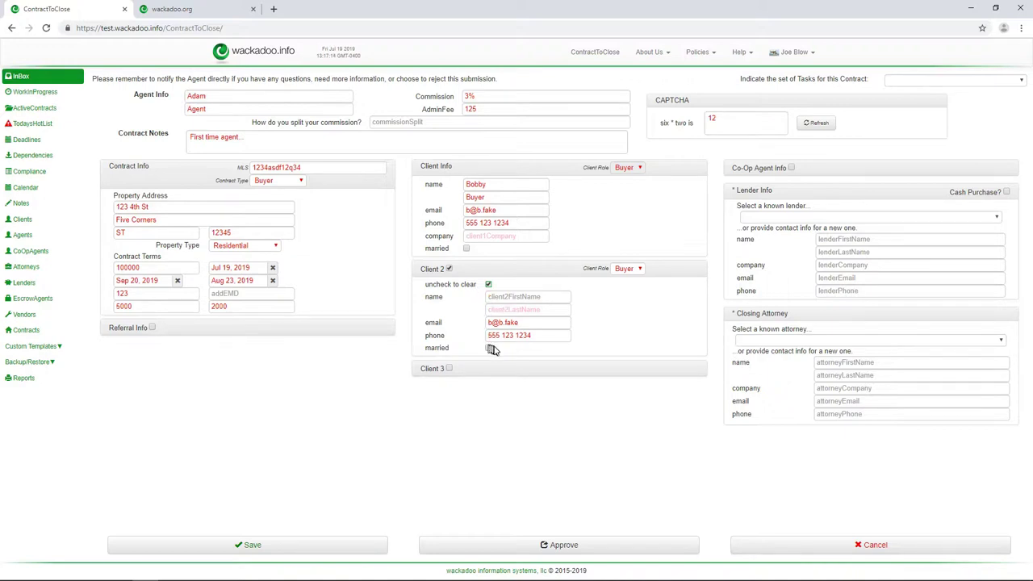
click(488, 286)
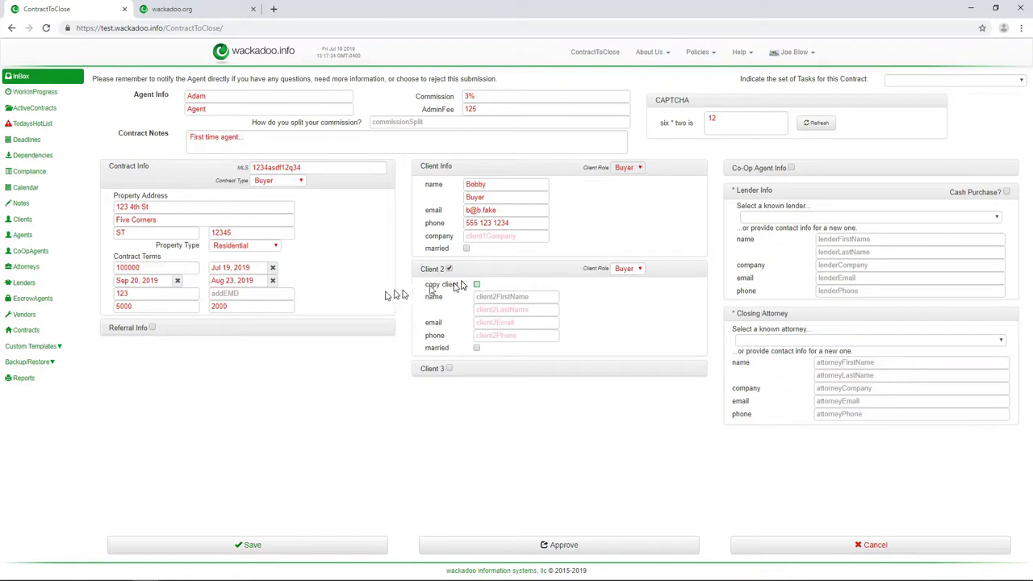
- Set client 2's role to Seller, then type and clear its first and last name
click(637, 272)
click(625, 297)
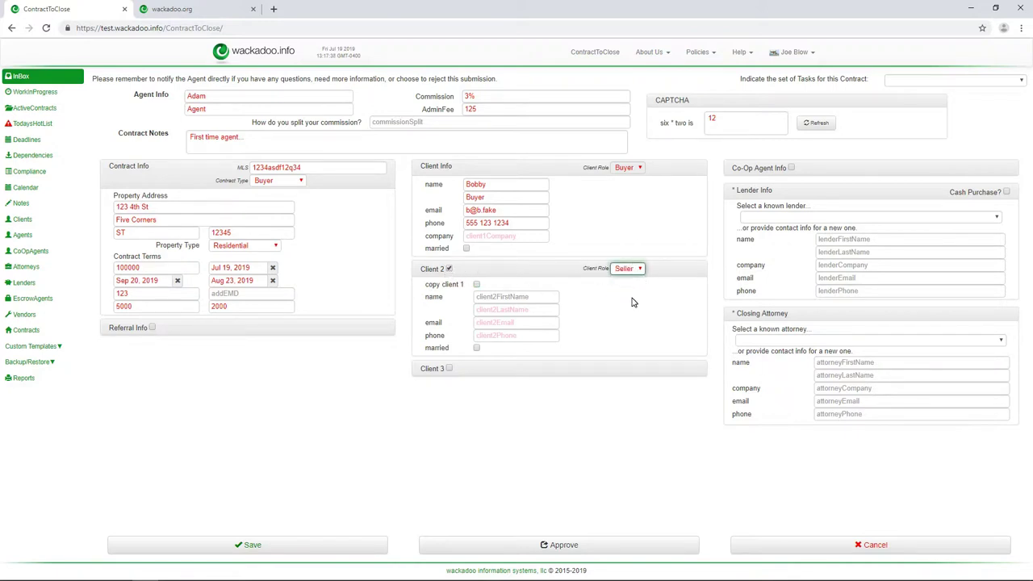
click(510, 297)
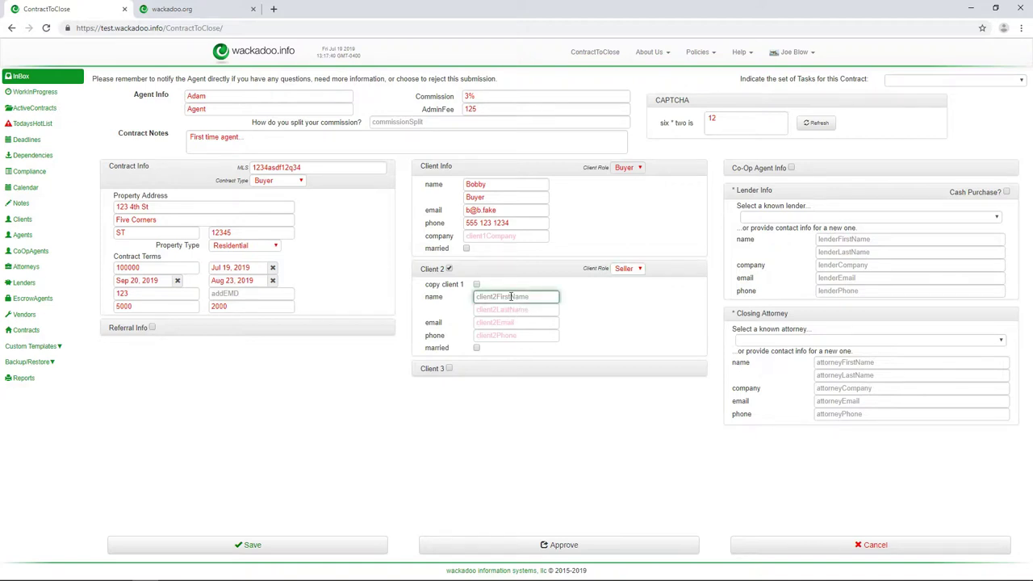
text(Seller)
key(Tab)
text(S)
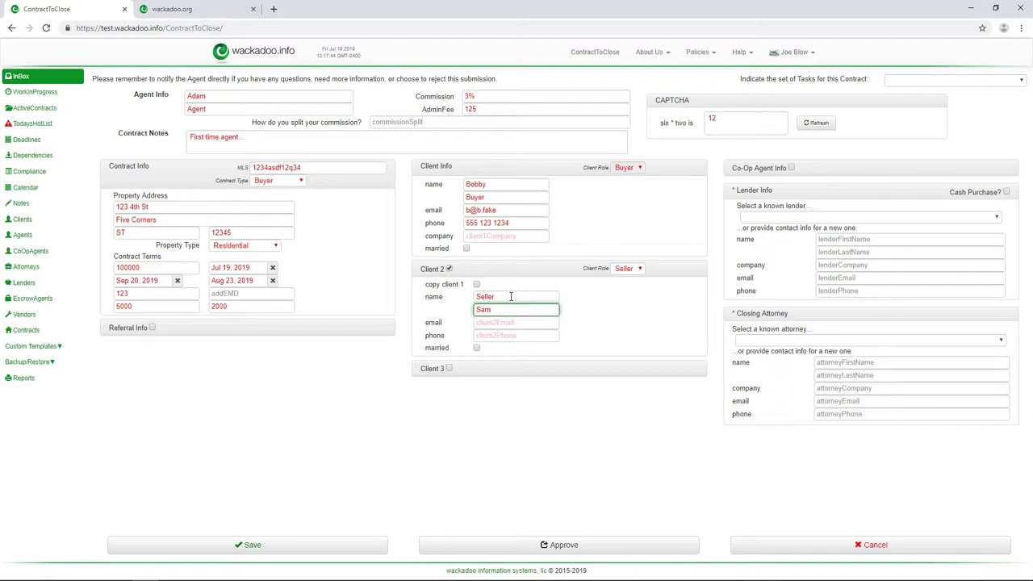
text(am)
key(ctrl+a)
key(BackSpace)
double_click(510, 297)
key(BackSpace)
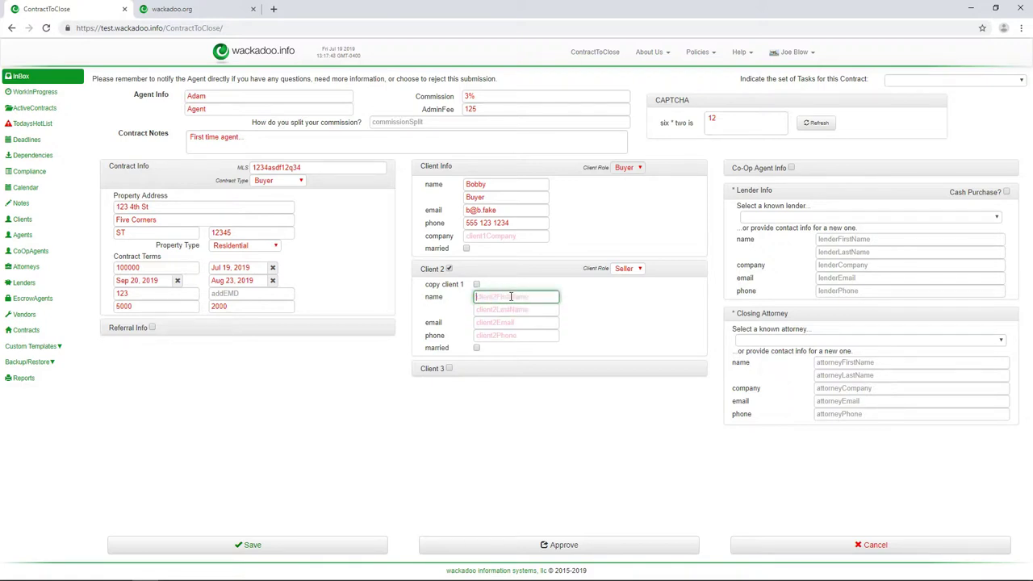
- Remove the second client and re-enter the buyer client's first name
click(449, 269)
click(502, 184)
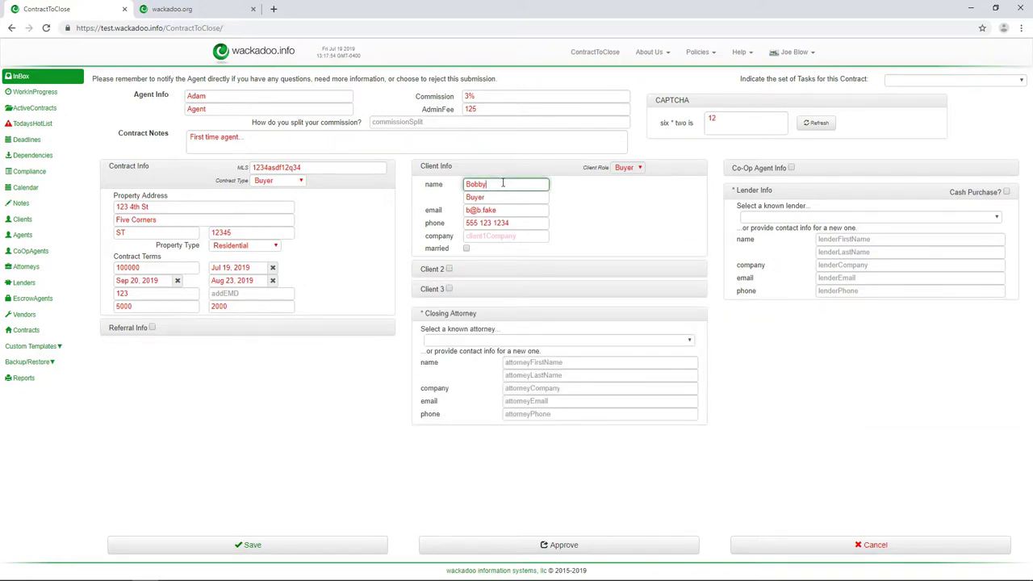
double_click(503, 184)
key(BackSpace)
text(Bobby)
click(690, 342)
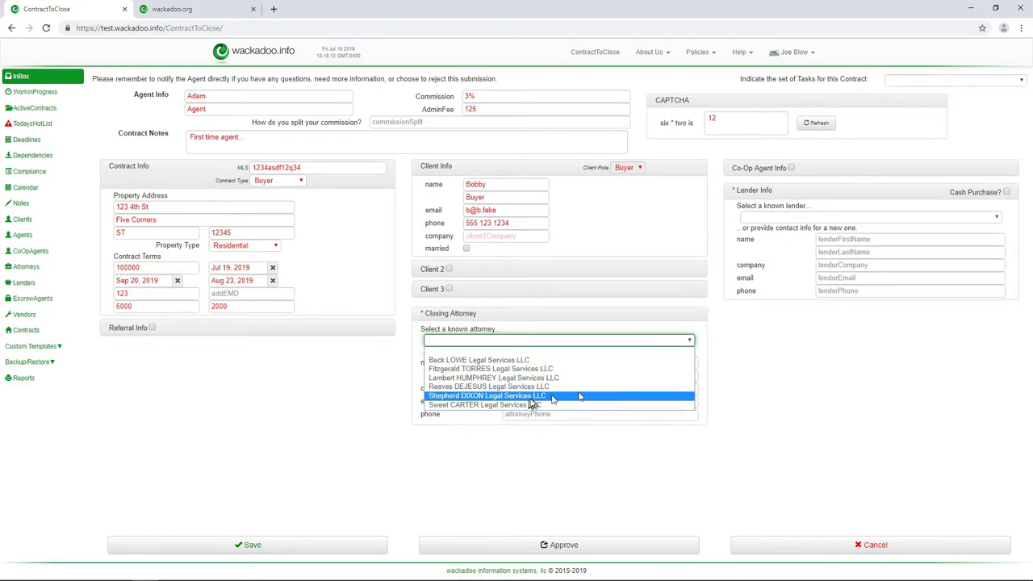
click(484, 360)
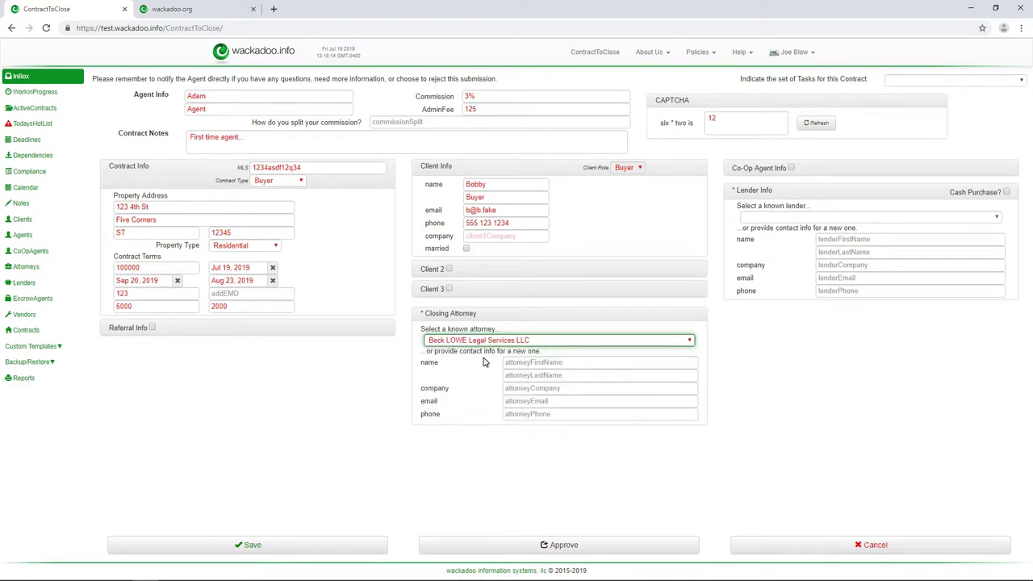
click(636, 344)
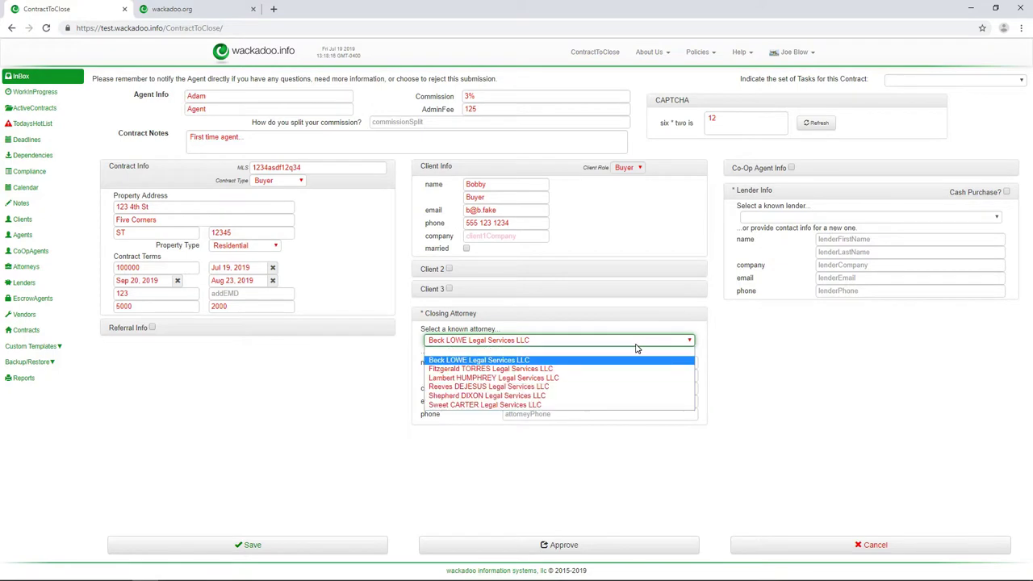
click(613, 351)
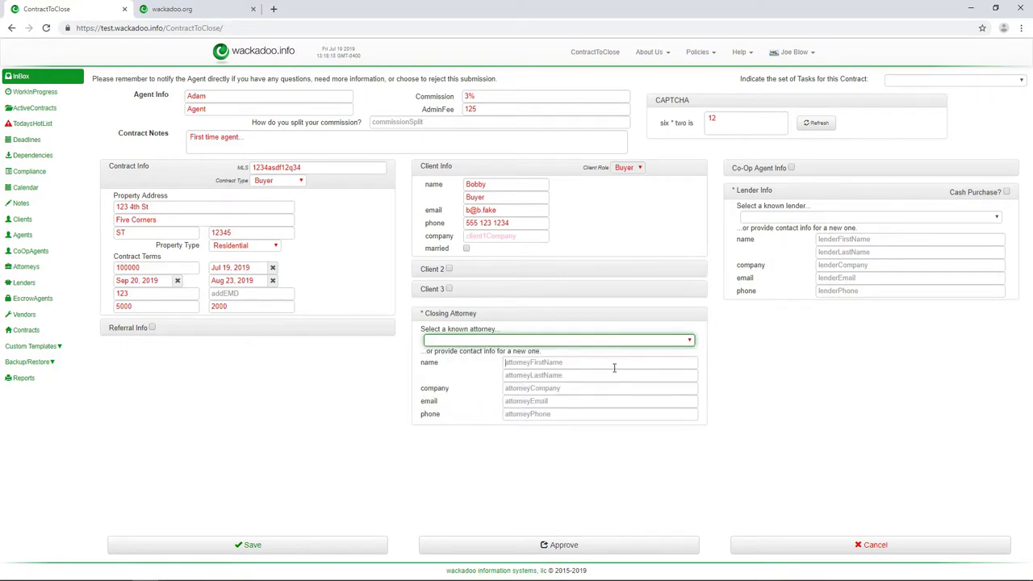
click(613, 368)
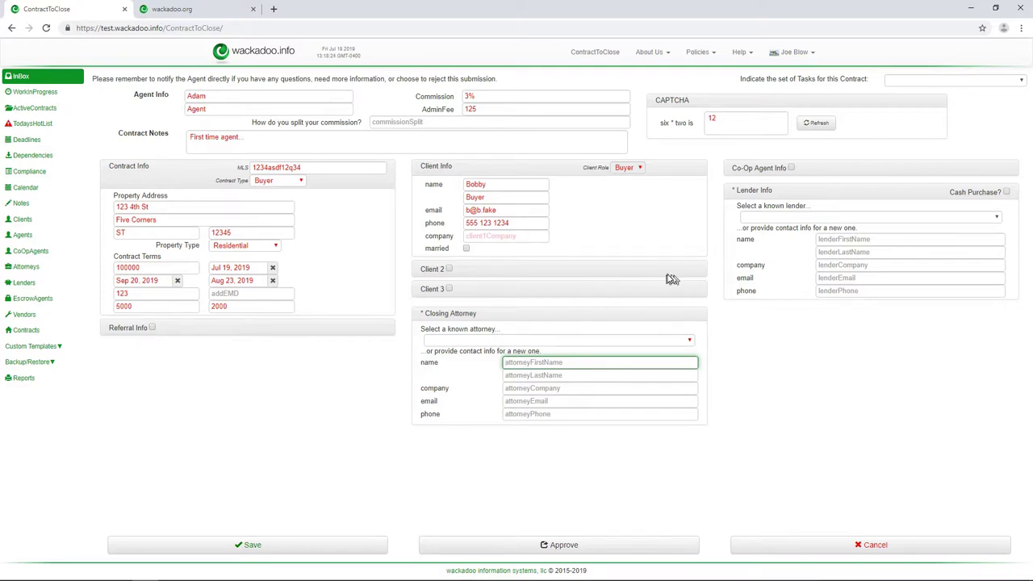
- Enable Co-Op Agent Info and step through its contact fields without picking a known agent
click(791, 168)
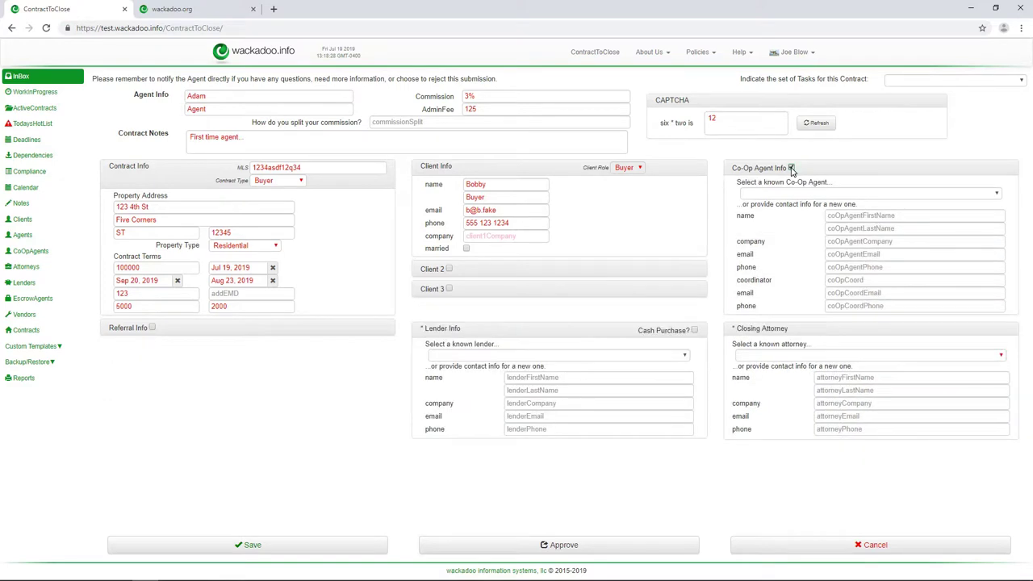
click(997, 194)
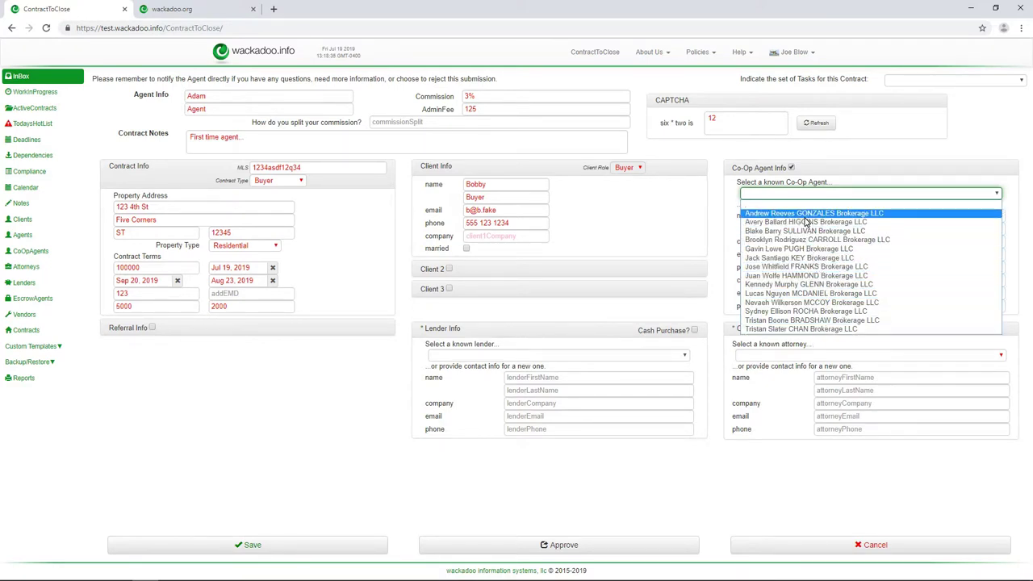
click(805, 207)
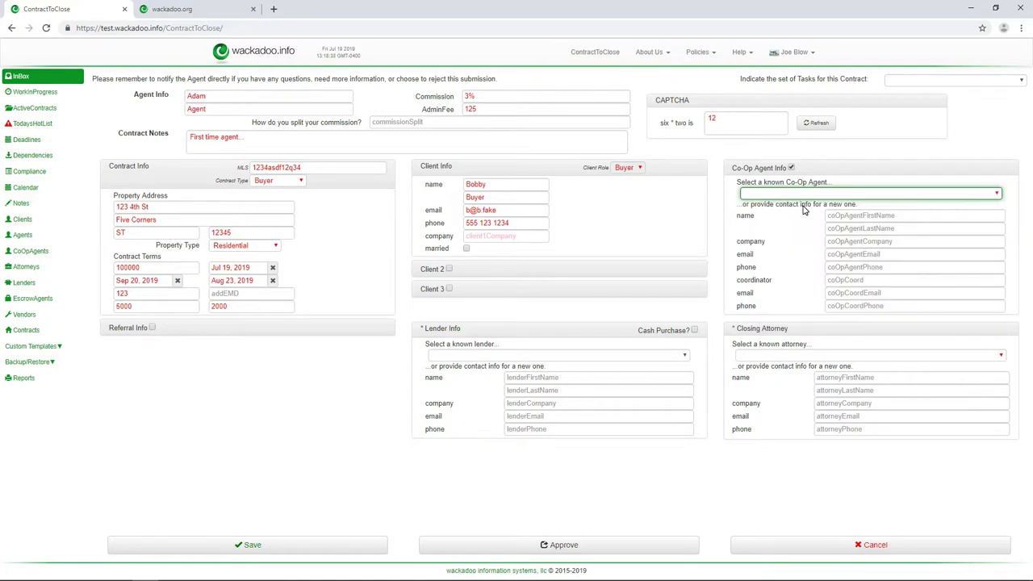
click(857, 214)
key(Tab)
key(Tab)
key(Tab)
key(Tab)
key(Tab)
key(Tab)
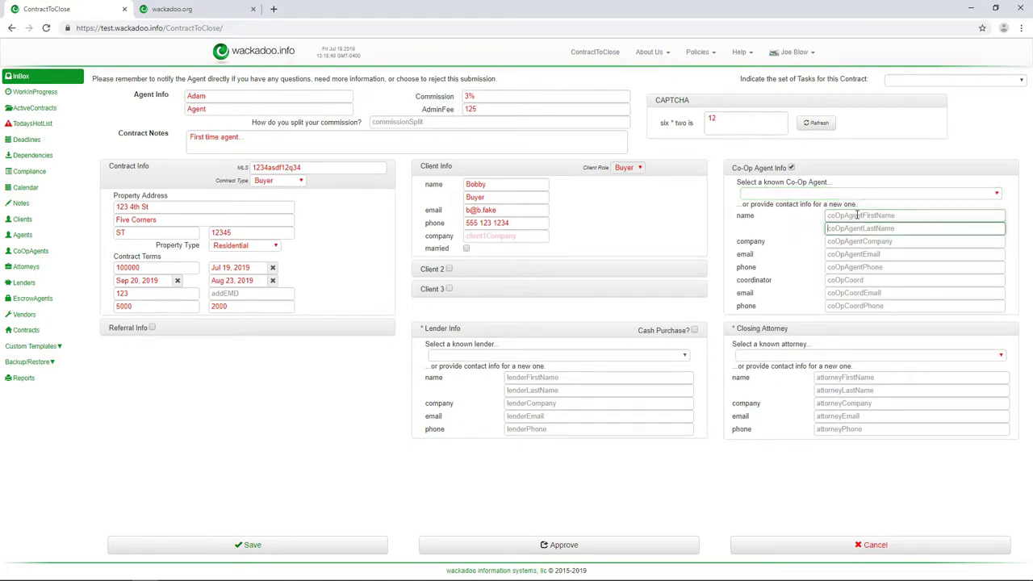
key(Tab)
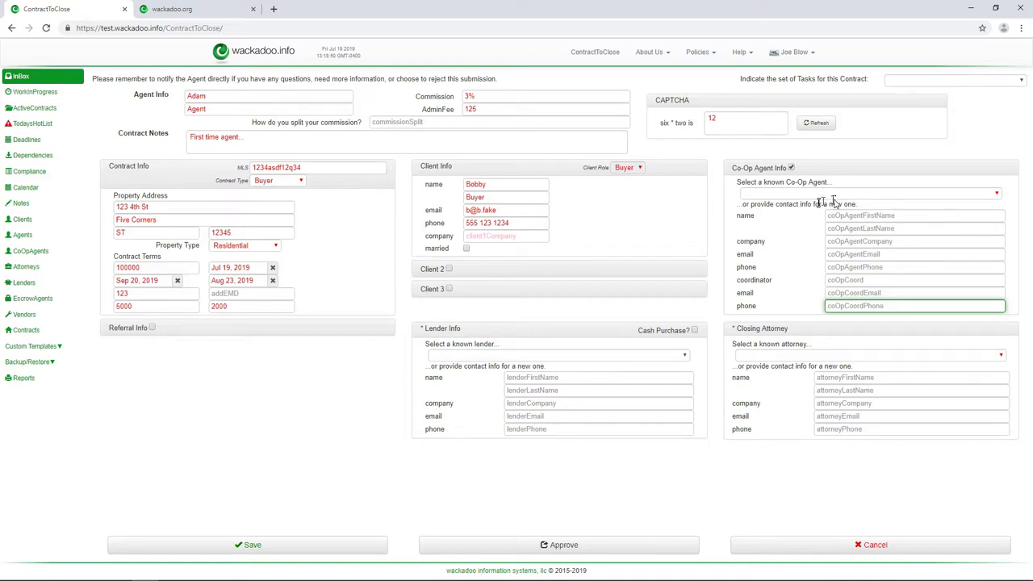
- Choose a known brokerage as the co-op agent and a known bank as the lender
click(835, 195)
click(831, 231)
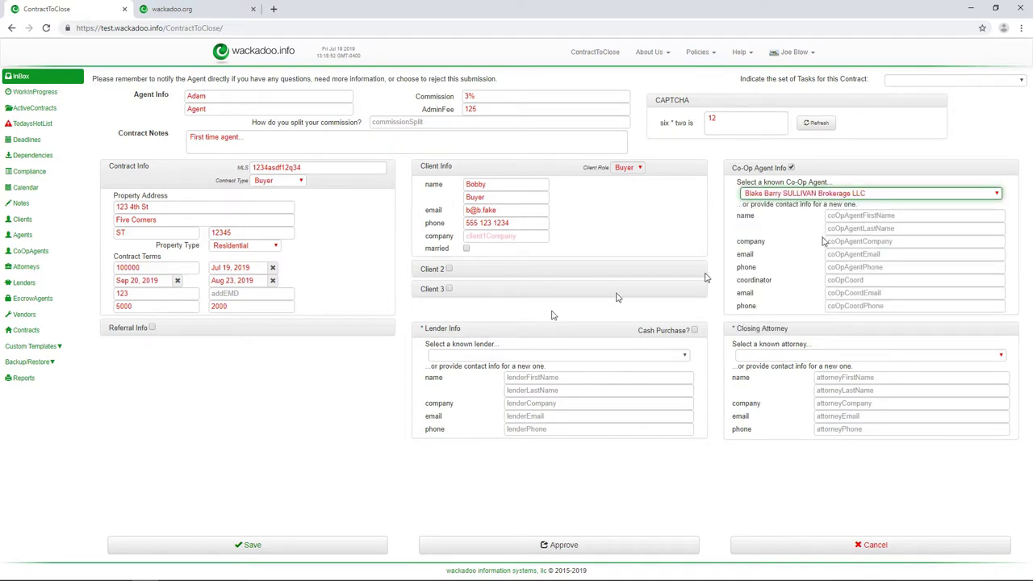
click(505, 355)
click(505, 392)
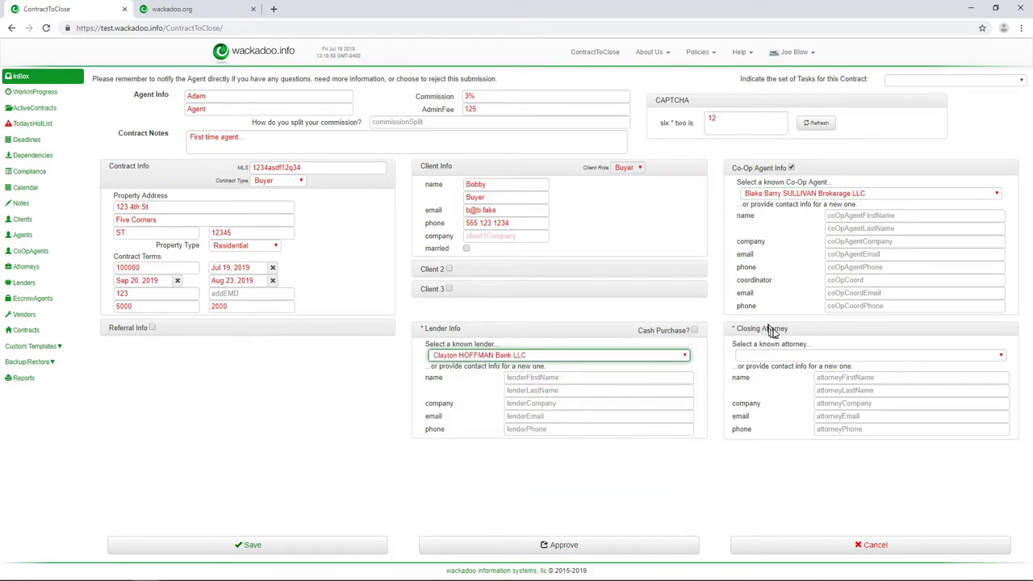
- Choose a known law firm as the closing attorney and leave Cash Purchase unchecked
click(815, 356)
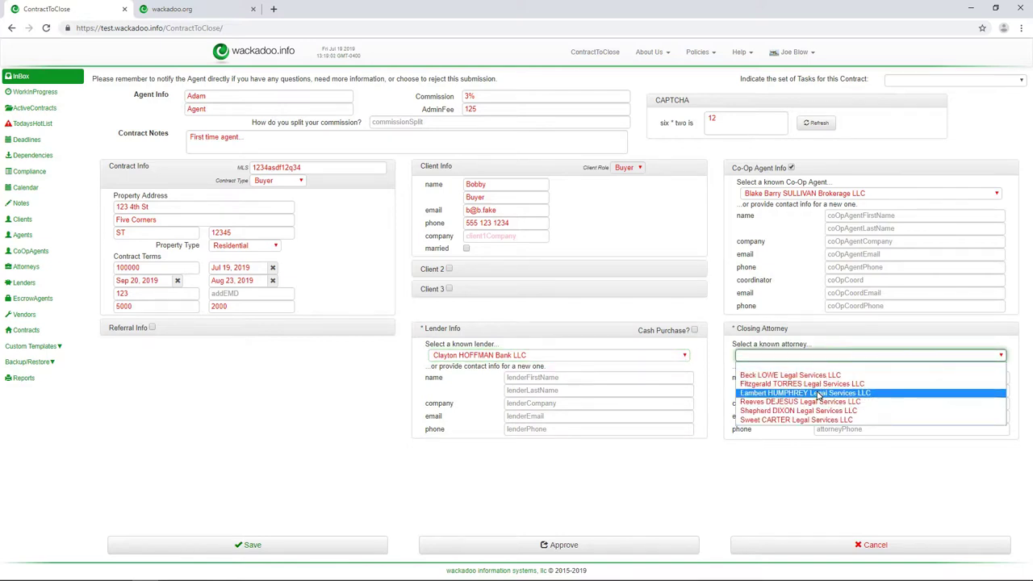
click(812, 393)
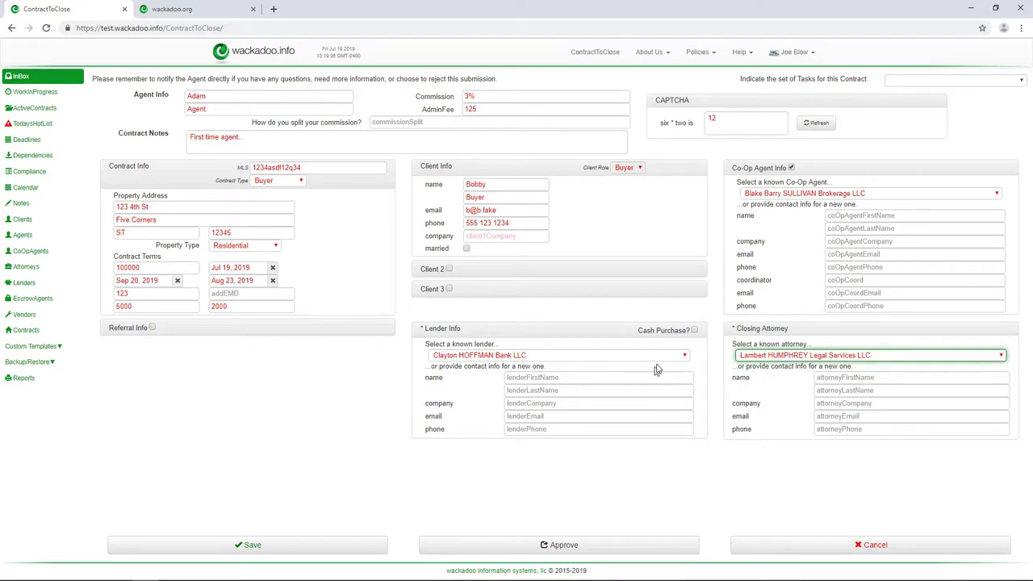
click(693, 331)
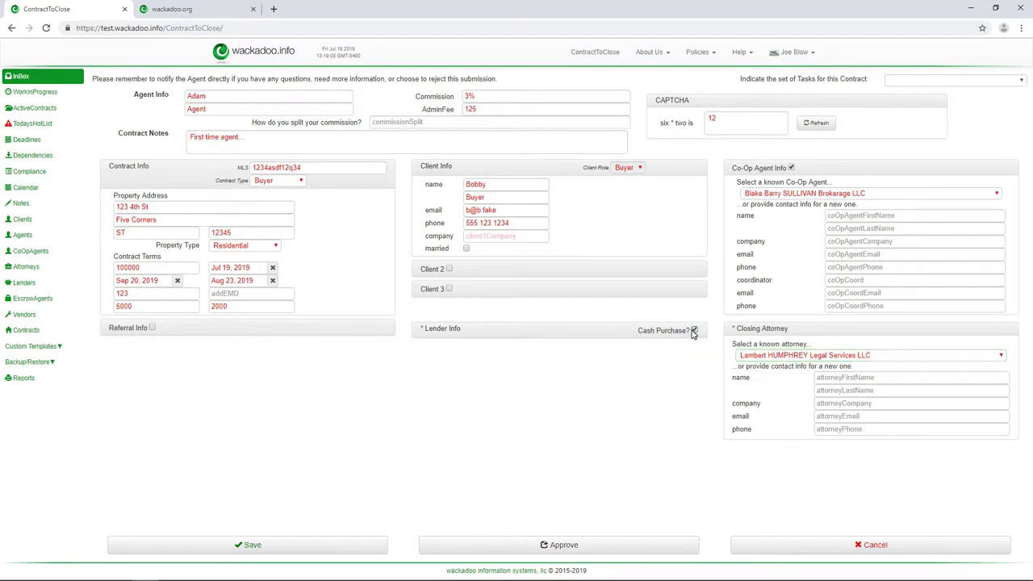
click(693, 331)
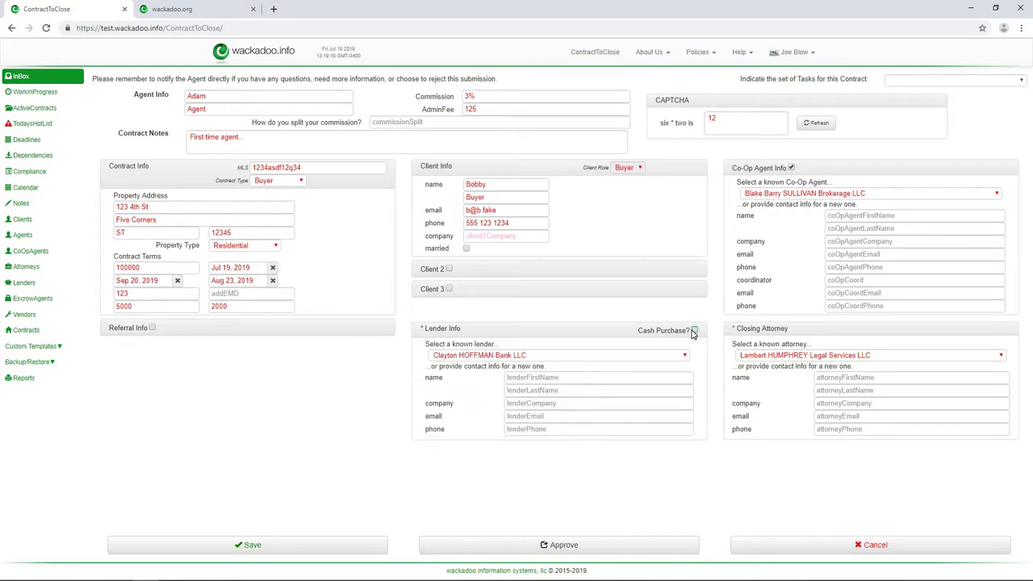
- Set Conway LOWE Bank LLC as the known lender and save the submission
click(628, 359)
click(578, 365)
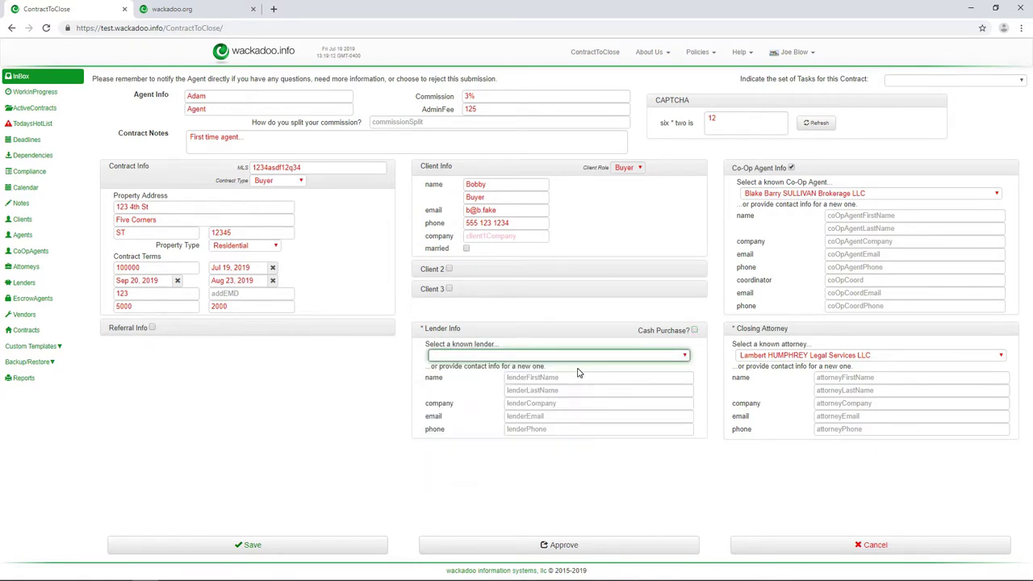
click(694, 330)
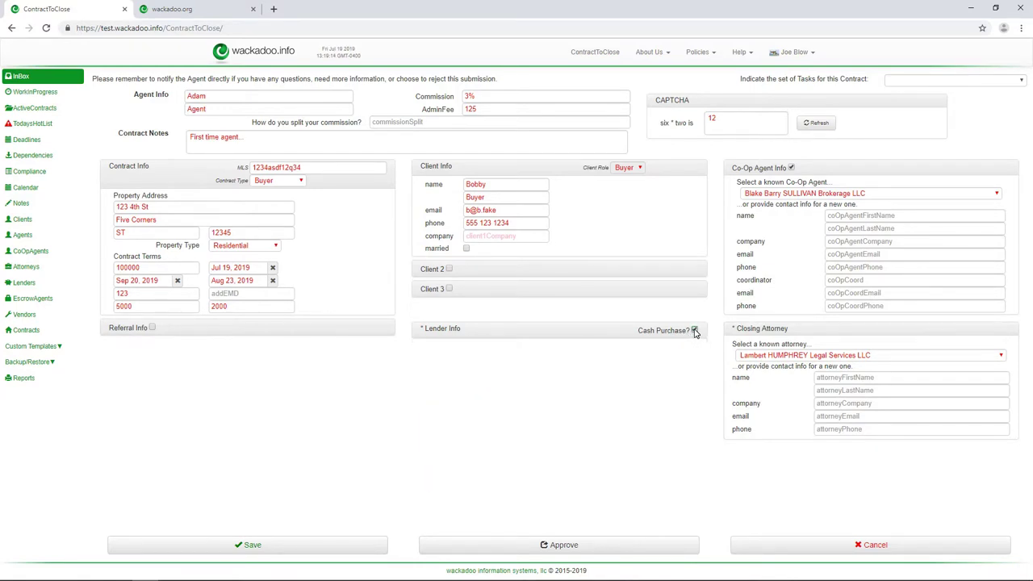
click(694, 330)
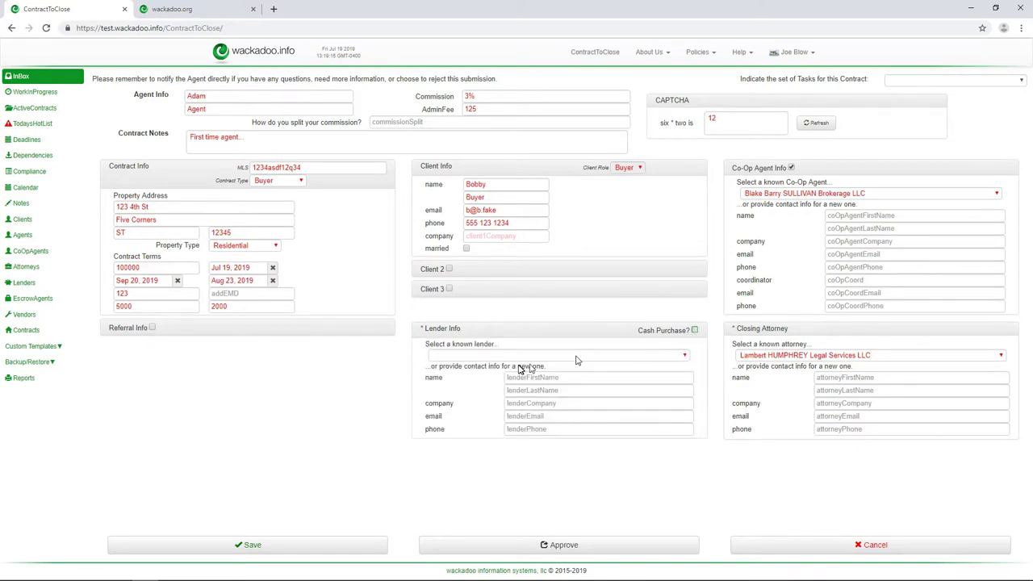
click(525, 356)
click(531, 402)
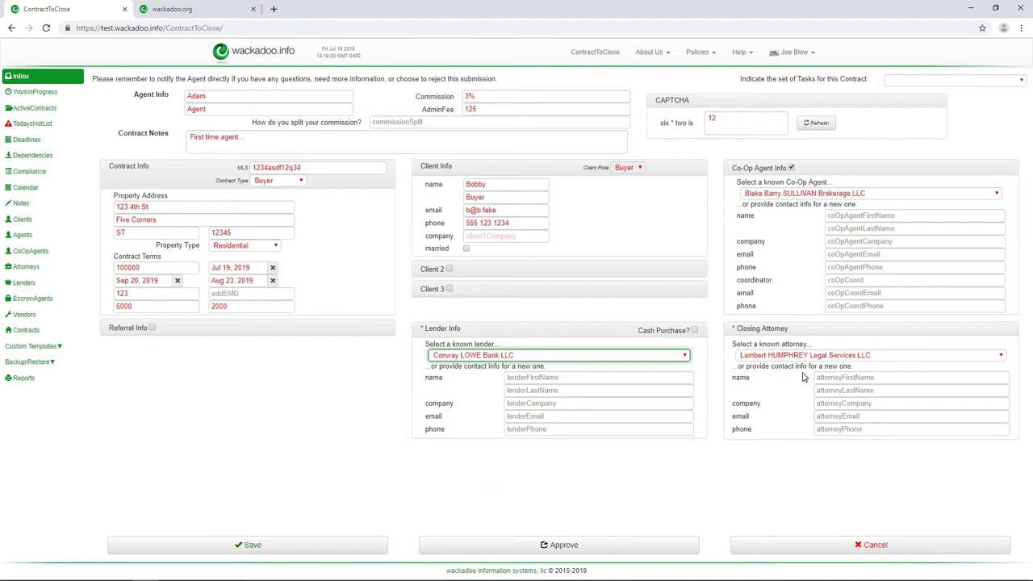
click(246, 547)
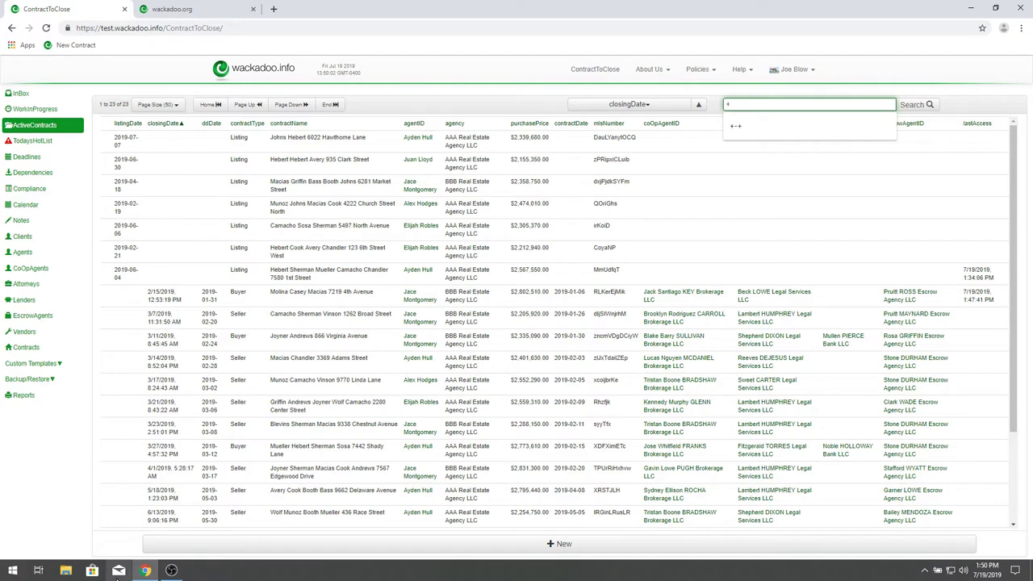
- Open the Mail inbox from the taskbar to check for the submission notification
click(118, 571)
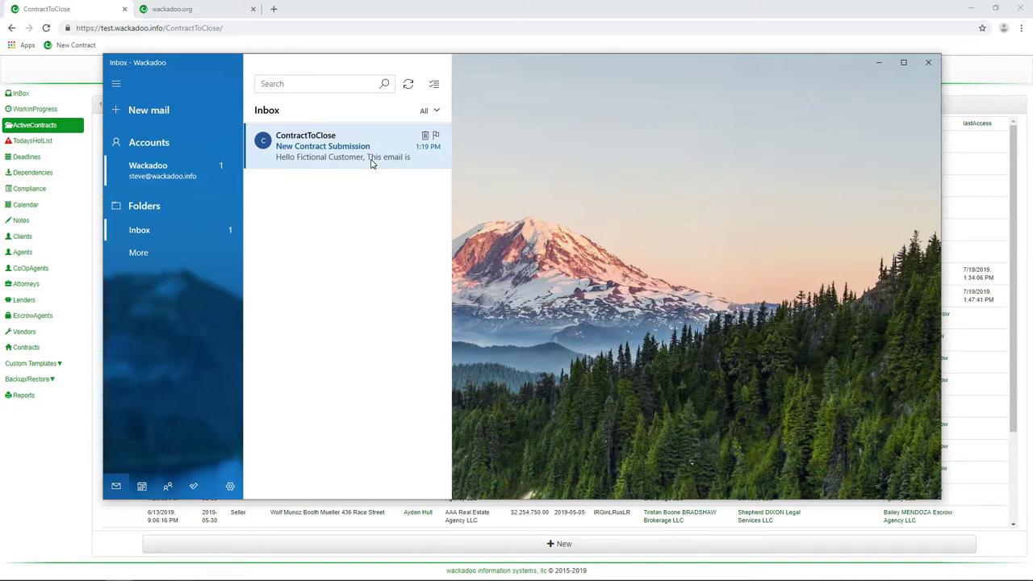
- Open the 'New Contract Submission' email sent by ContractToClose
click(372, 163)
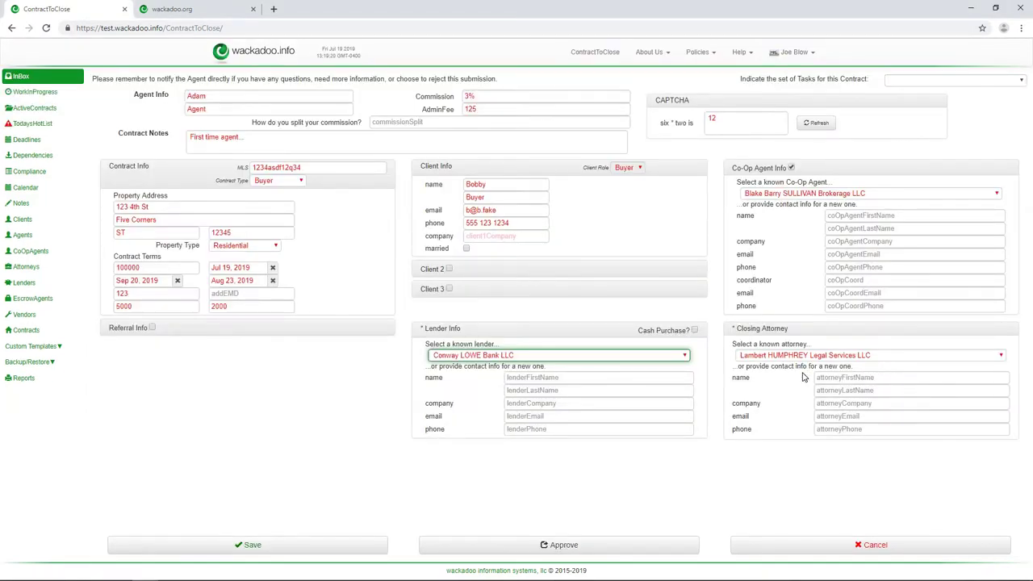
- Save the submitted contract form and close it to return to the InBox
click(246, 547)
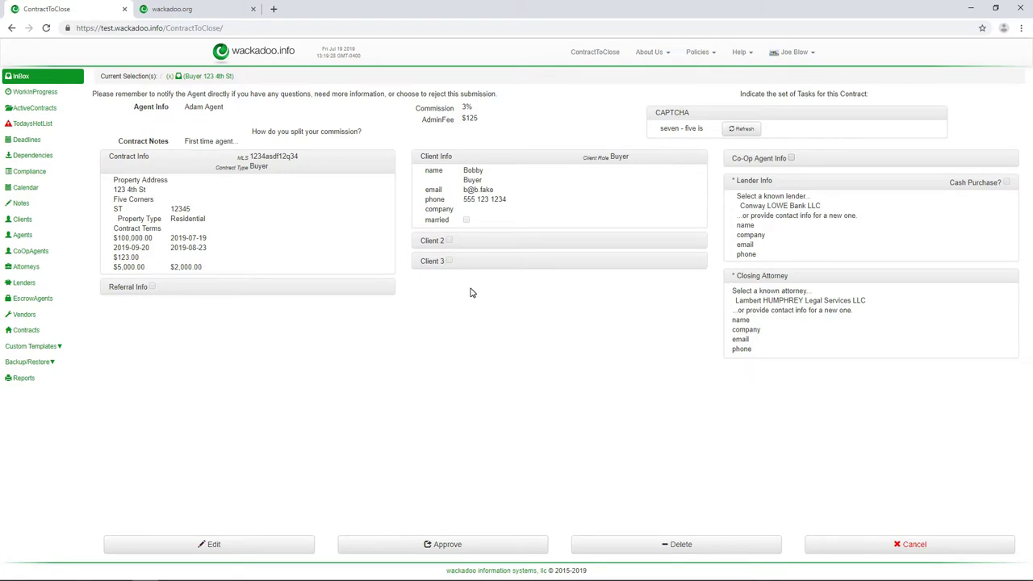
click(904, 552)
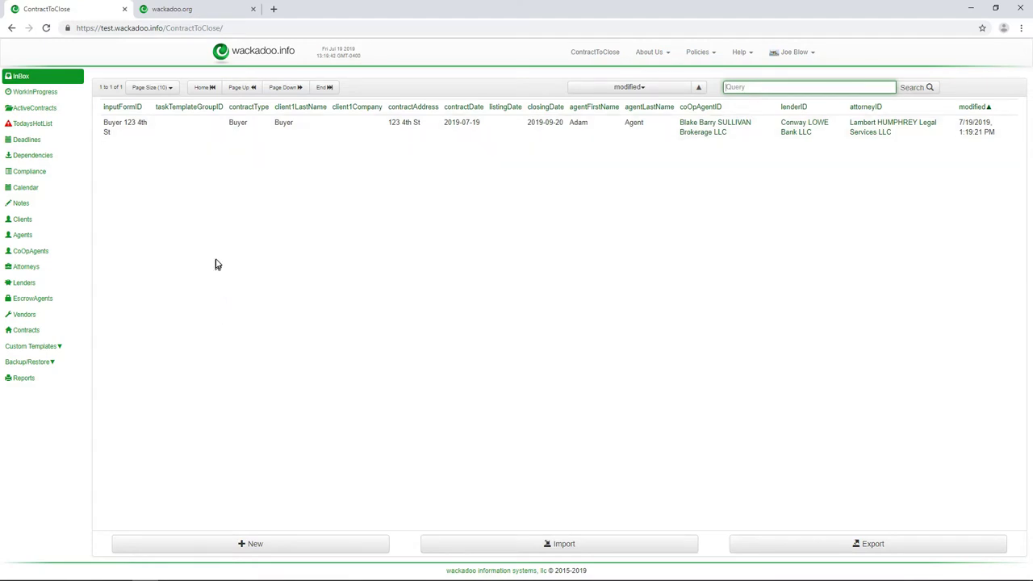
- Open Buyer 123 4th St, select the default (NC) task set after the warning, and approve it
click(201, 131)
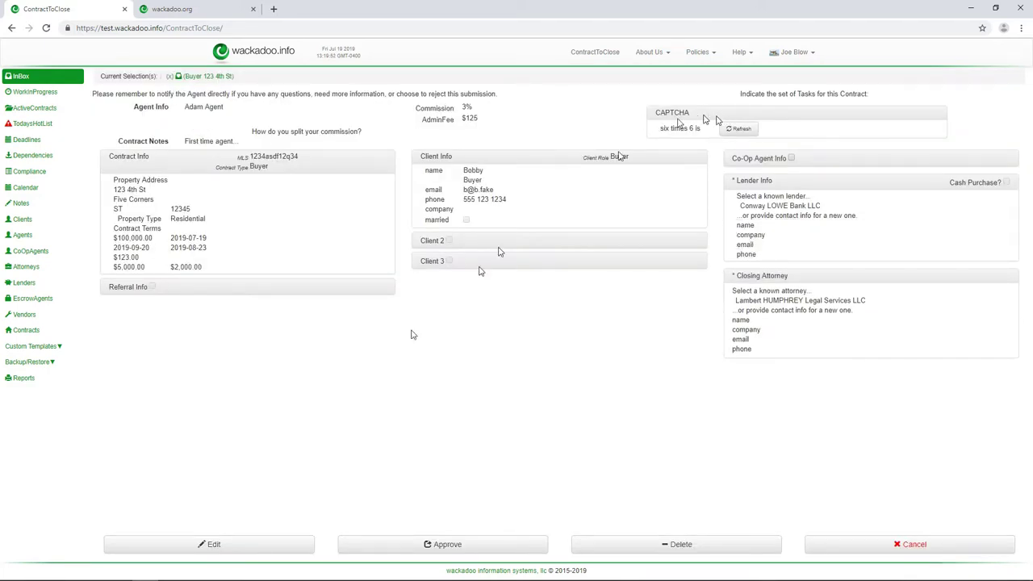
click(460, 549)
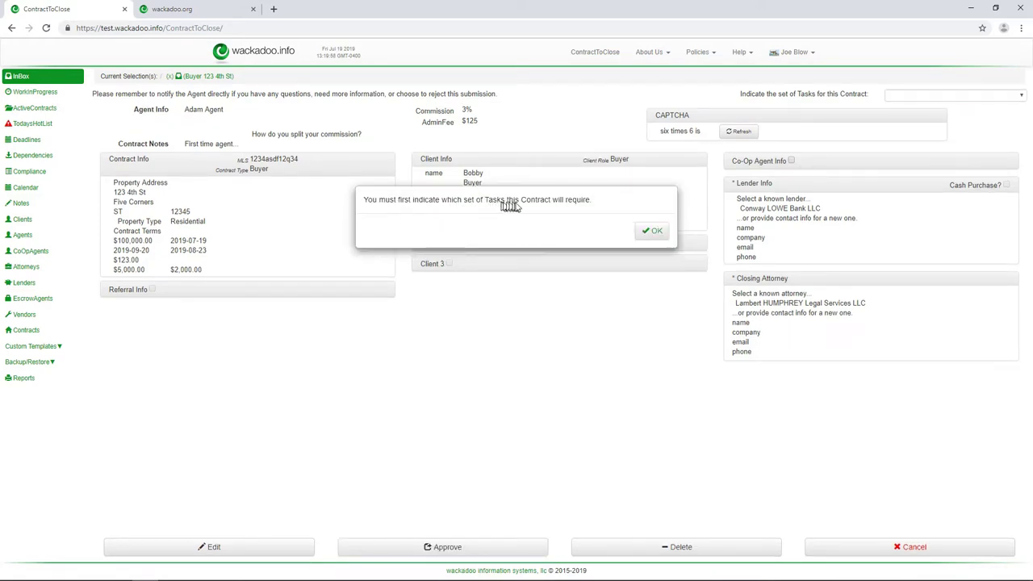
click(656, 234)
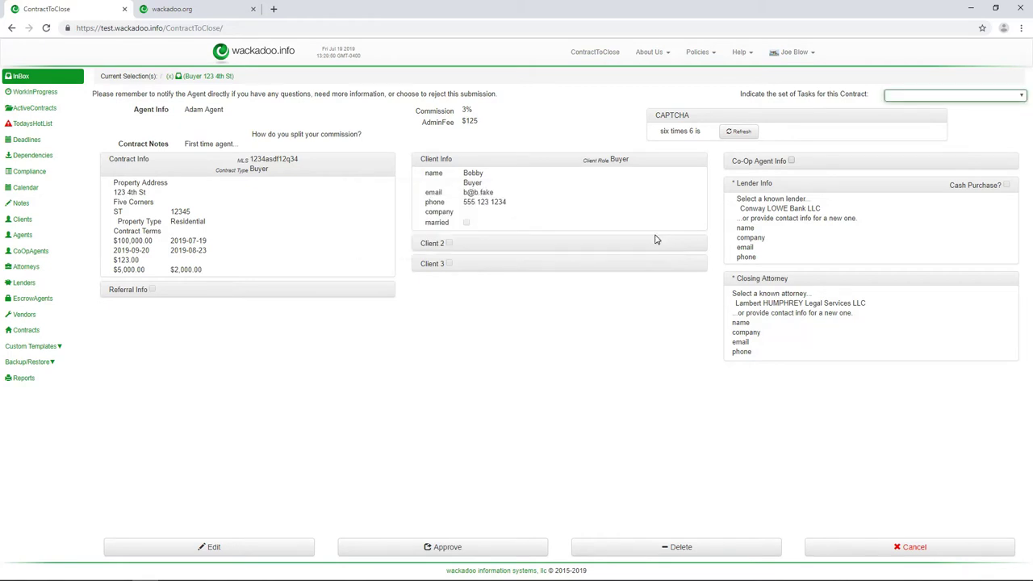
click(1022, 98)
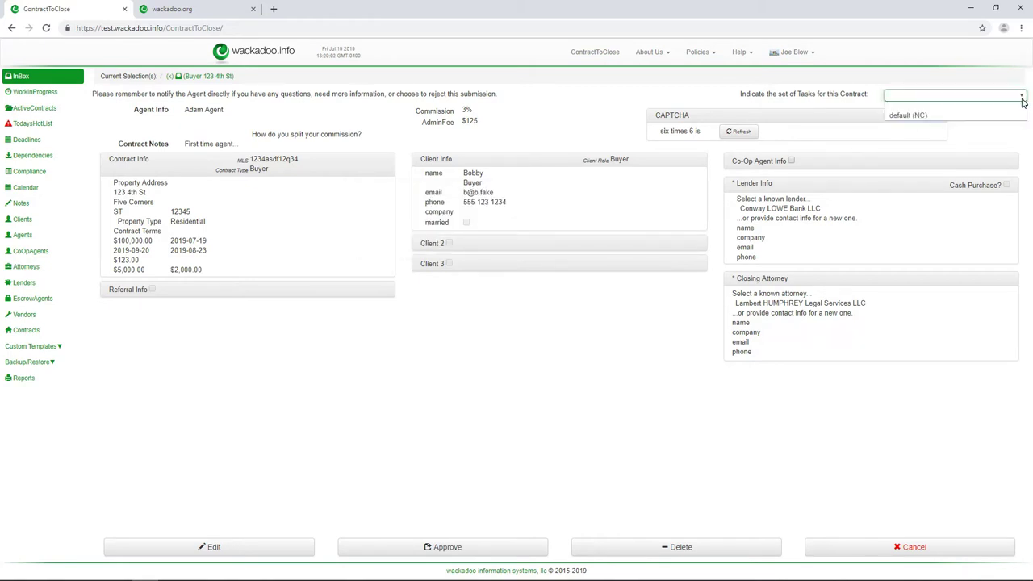
click(963, 117)
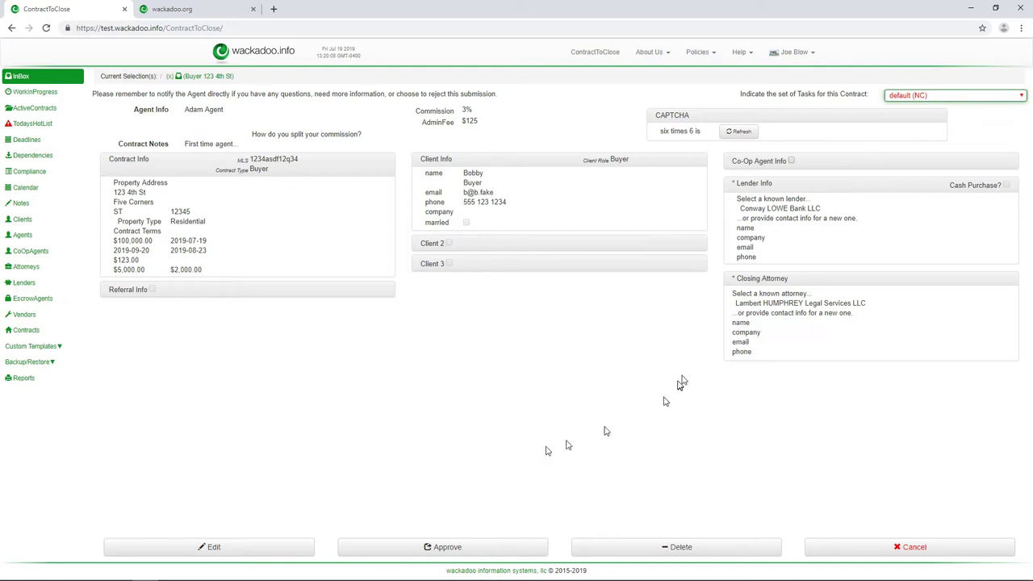
click(443, 547)
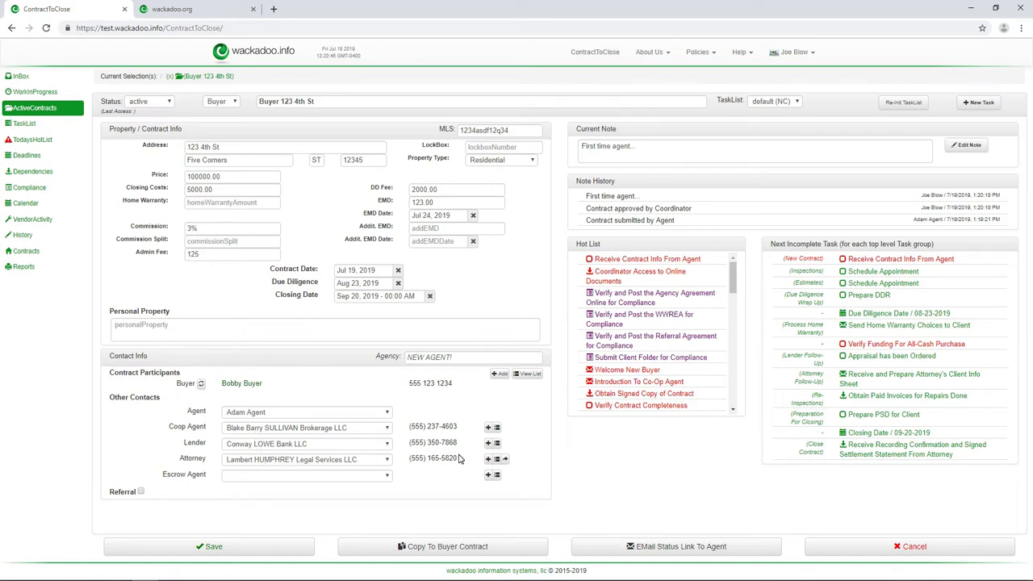
- Review the newly active Buyer 123 4th St contract and its note, then return to the contracts list
click(451, 274)
click(654, 149)
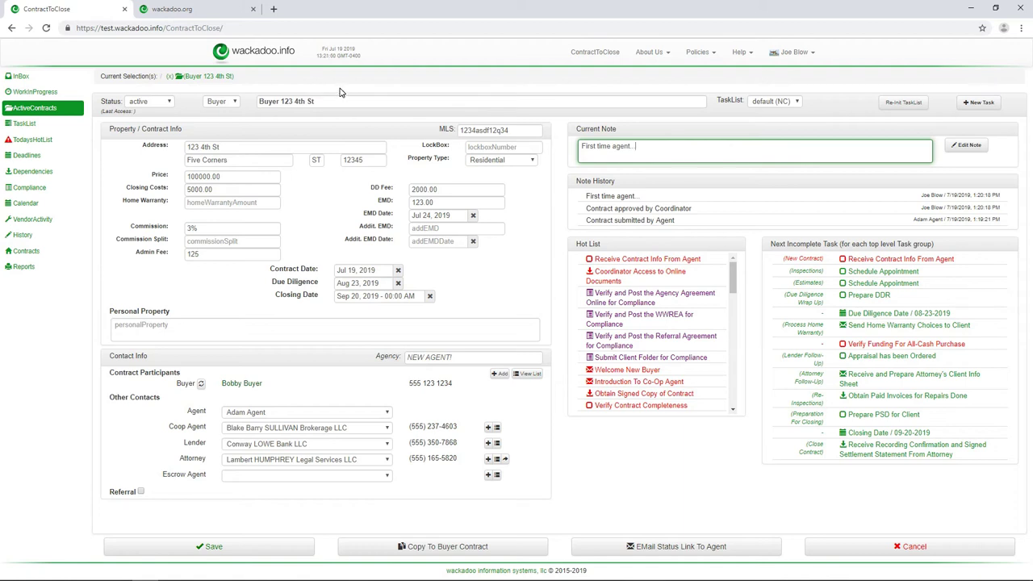
click(197, 78)
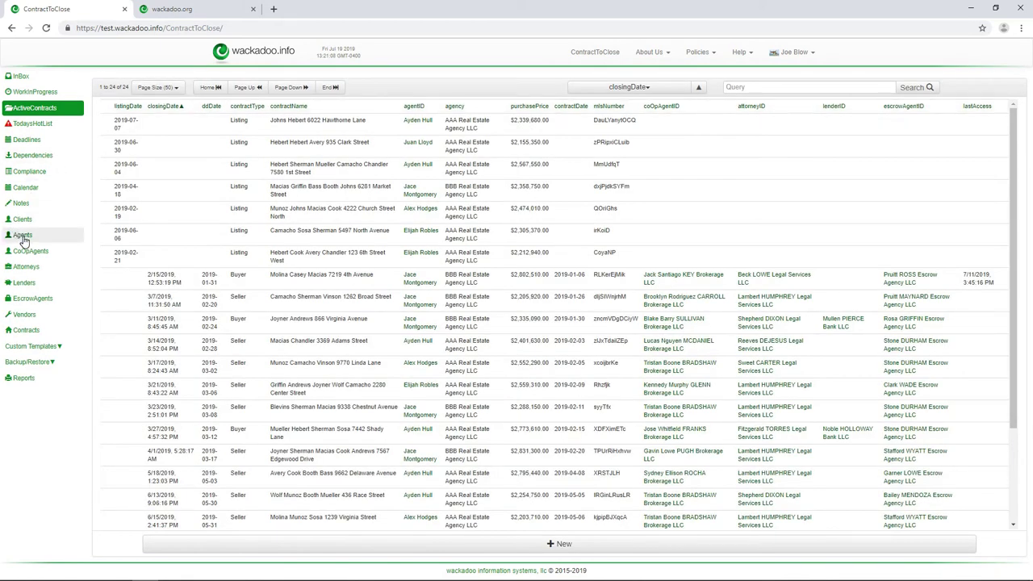
- Change the new agent's agency from NEW AGENT! to ZZZ Agency, save, and return to ActiveContracts
click(22, 237)
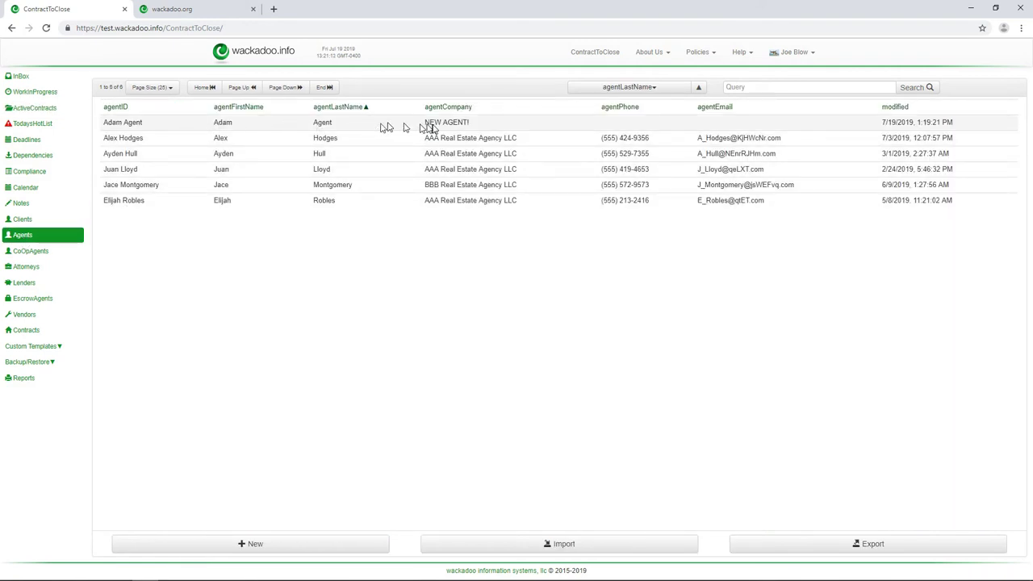
click(484, 127)
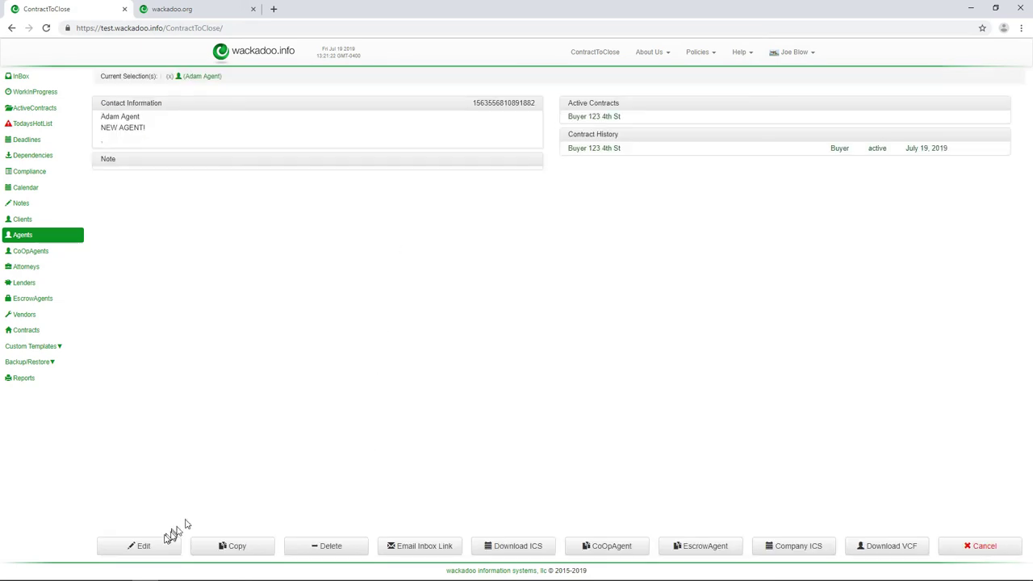
click(153, 548)
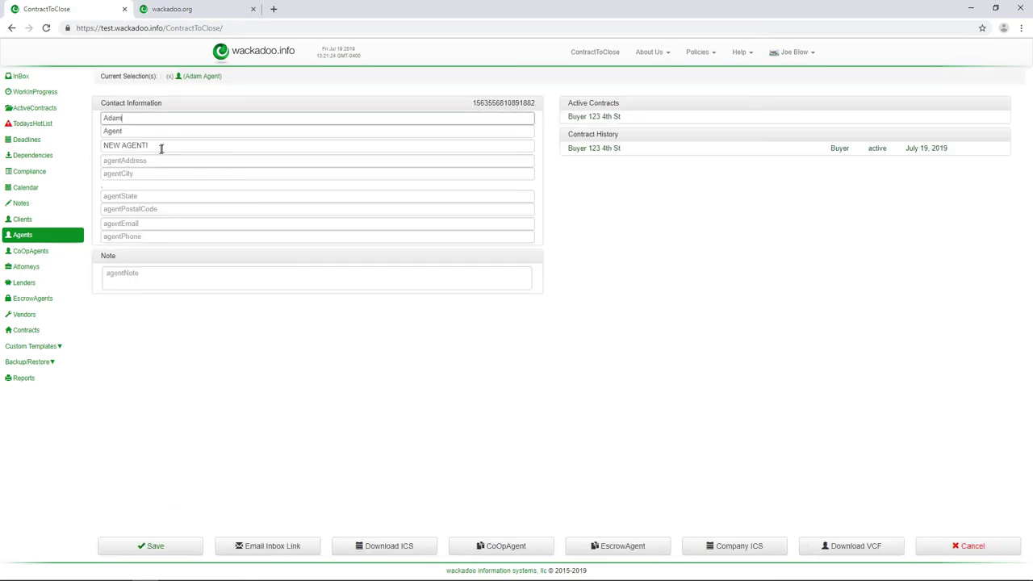
drag(161, 145, 84, 141)
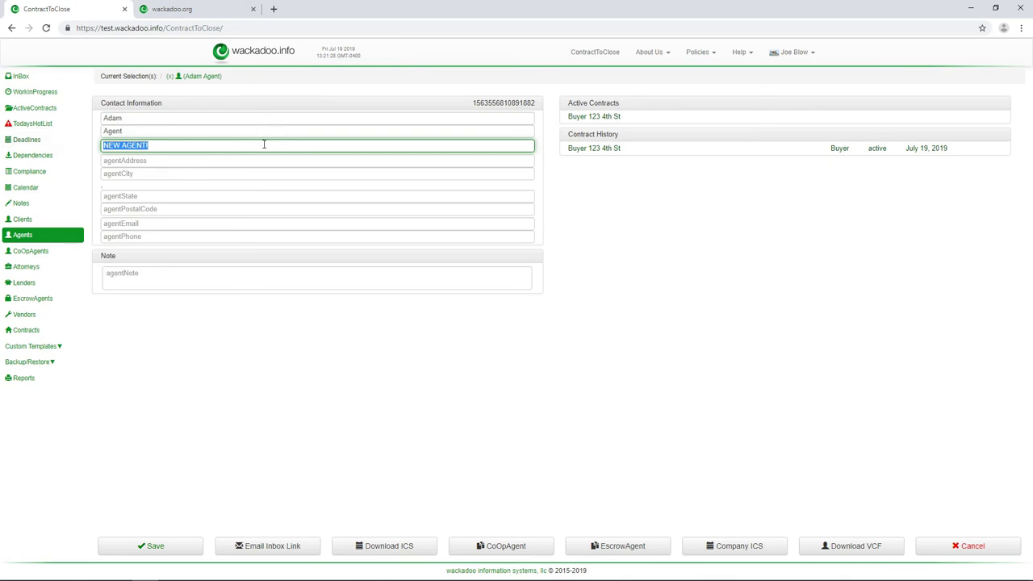
text(ZZZ Agent)
text(y)
click(175, 548)
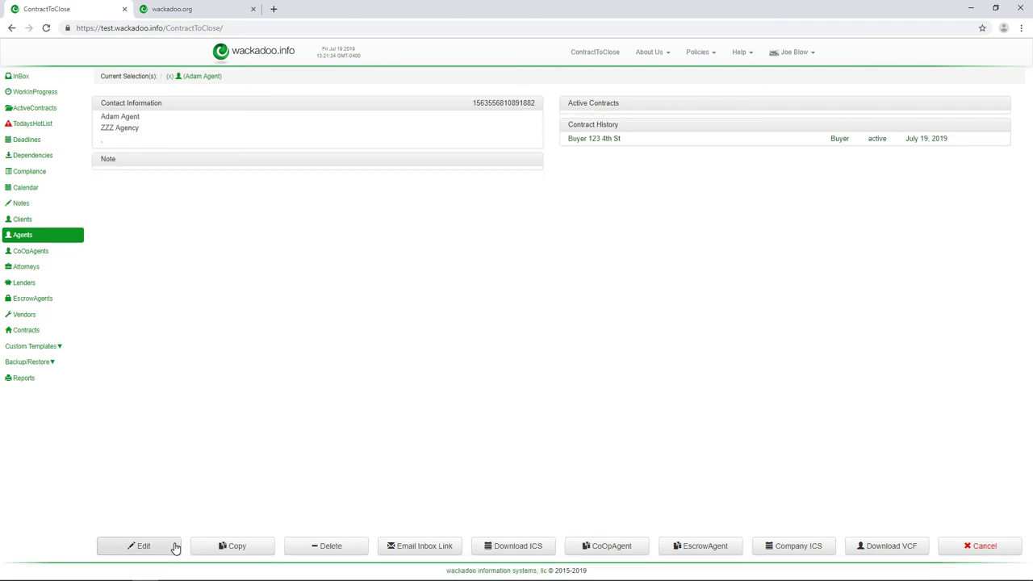
click(29, 111)
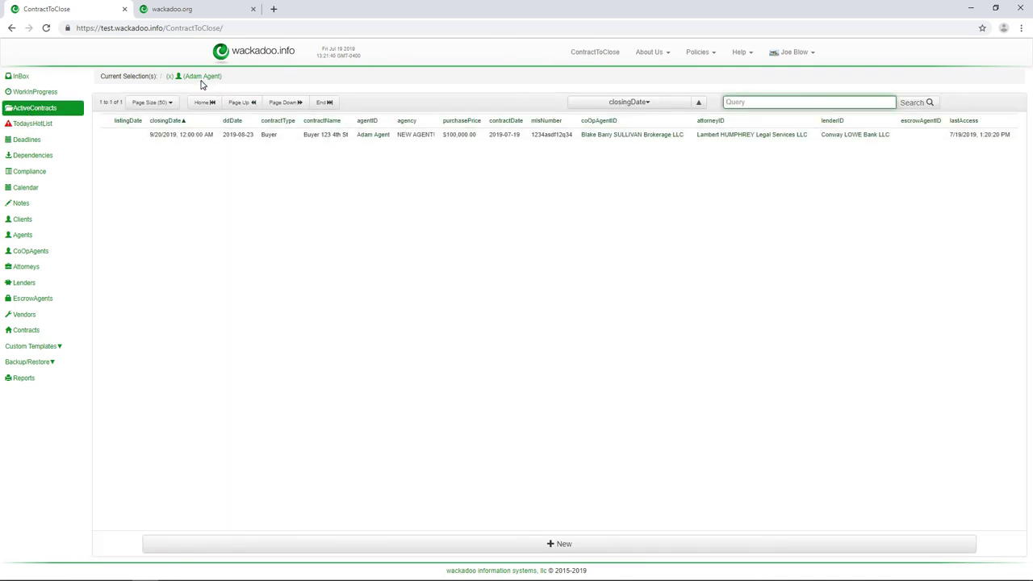
- Open the Buyer 123 4th St contract and clear the agent from the current selection
click(282, 137)
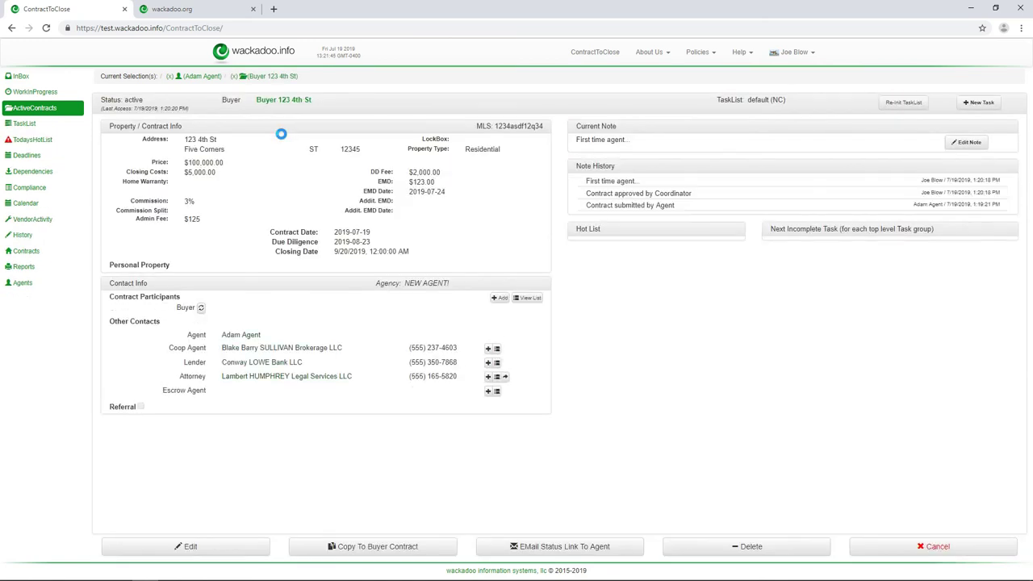
click(192, 77)
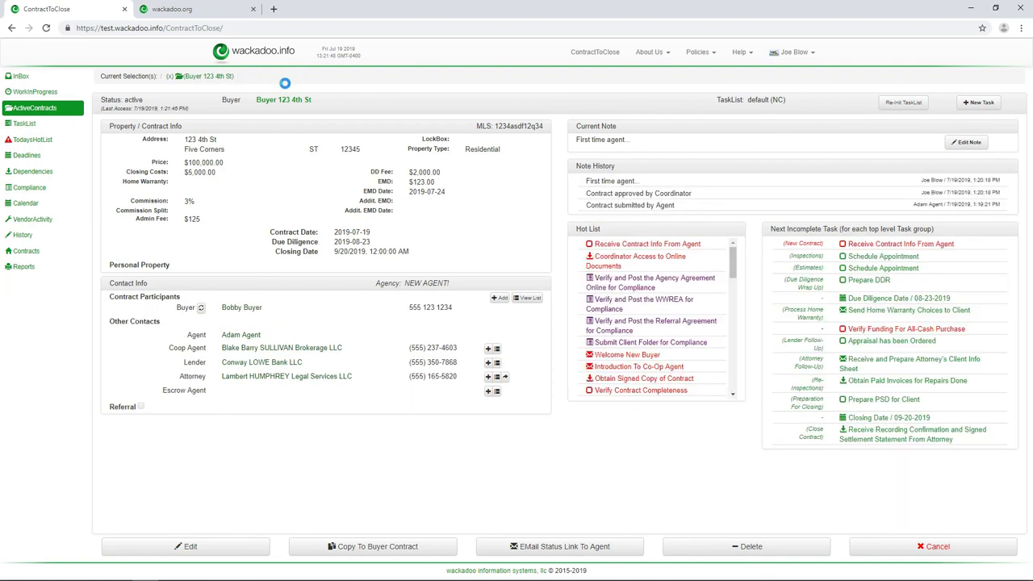